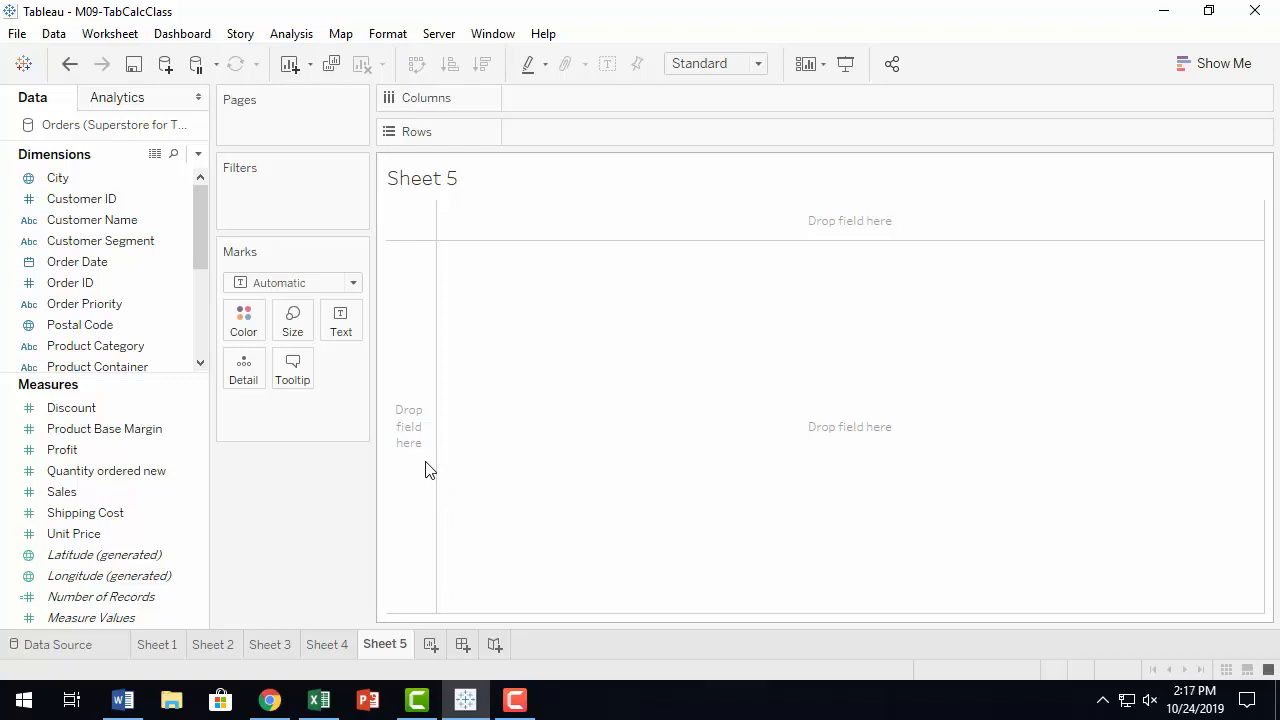
Place Order Date on Columns and change it to a continuous Month date part.
click(161, 323)
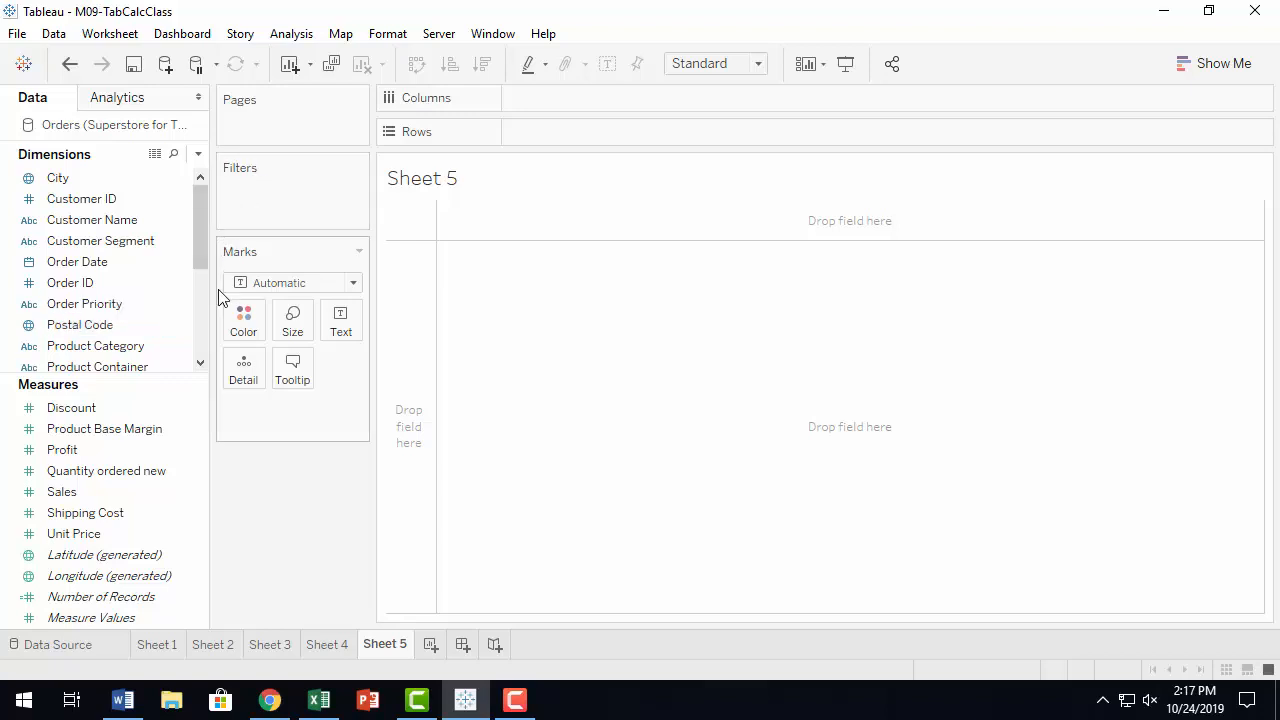
drag(106, 266, 598, 104)
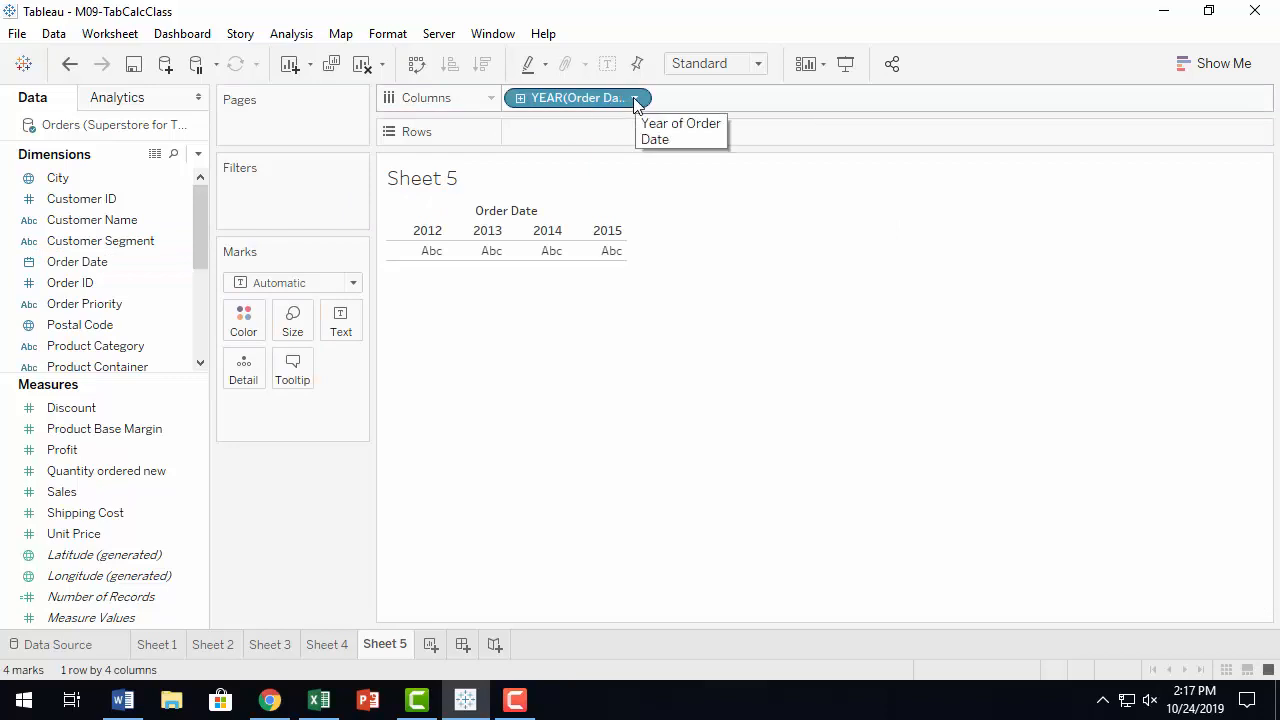
click(634, 99)
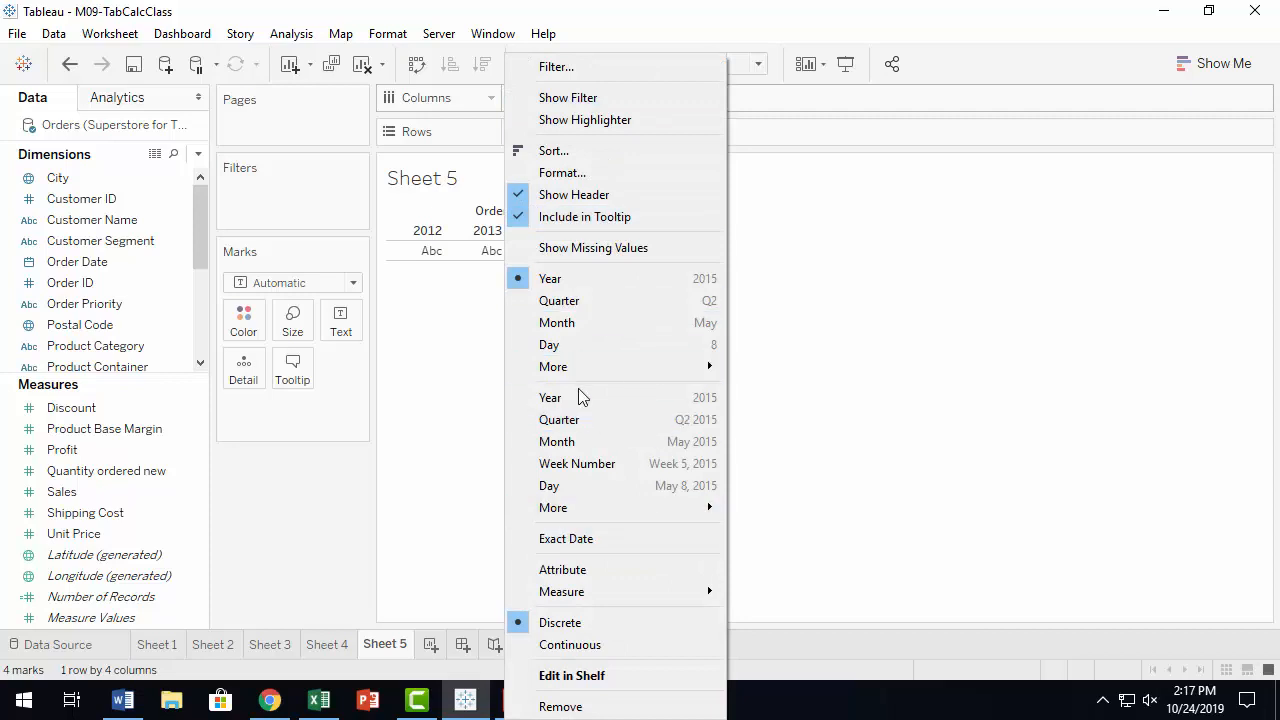
click(599, 444)
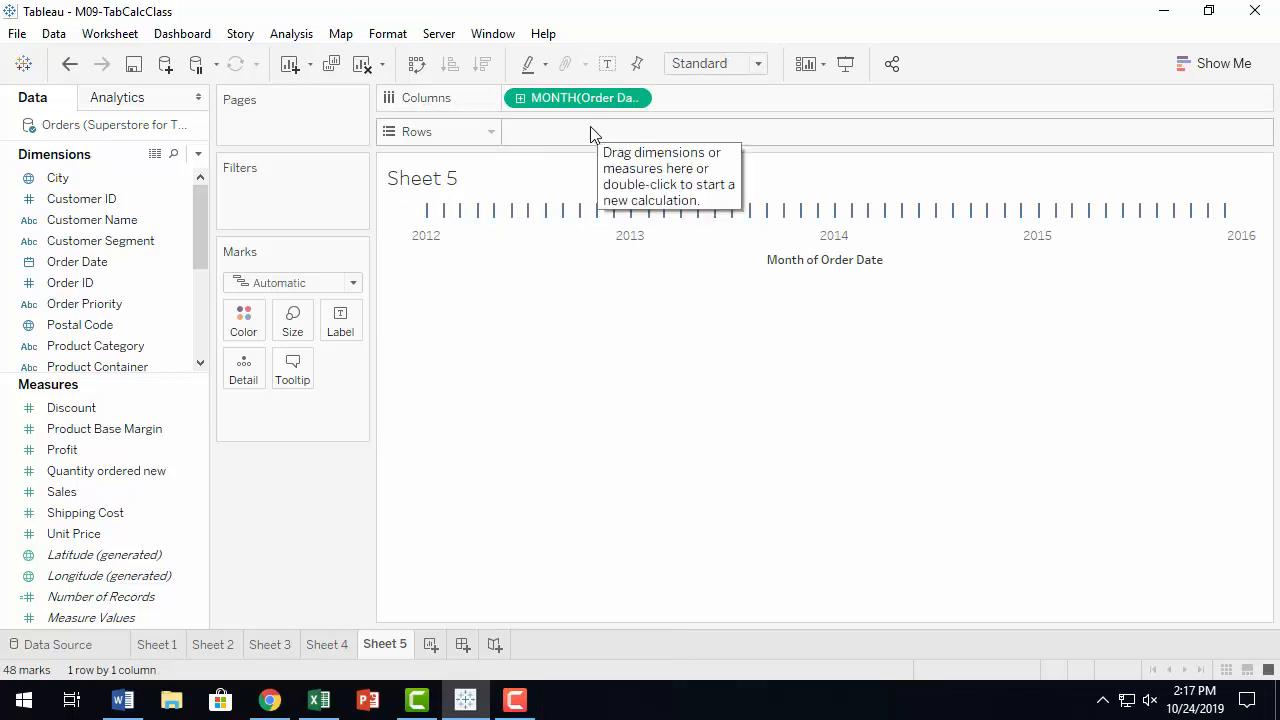
Add Sales to Rows twice to build two stacked monthly sales line charts.
click(67, 493)
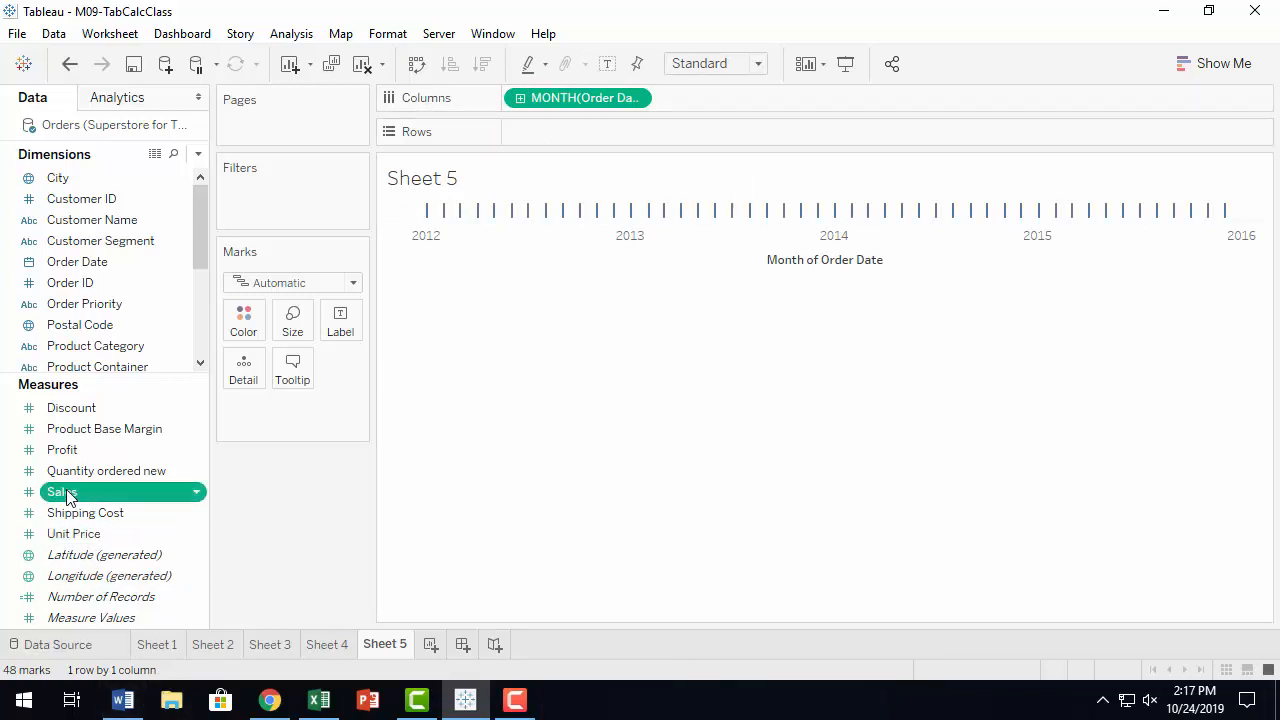
drag(67, 493, 551, 127)
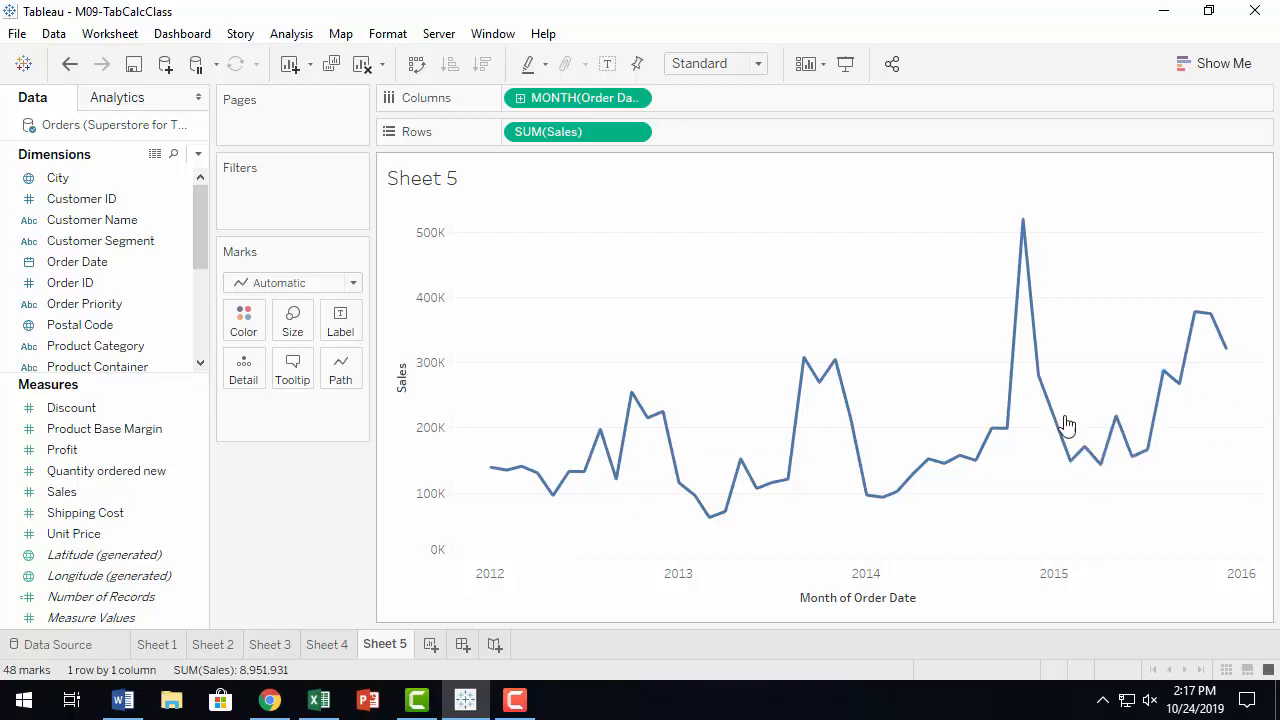
mouse_move(1066, 423)
drag(548, 131, 697, 131)
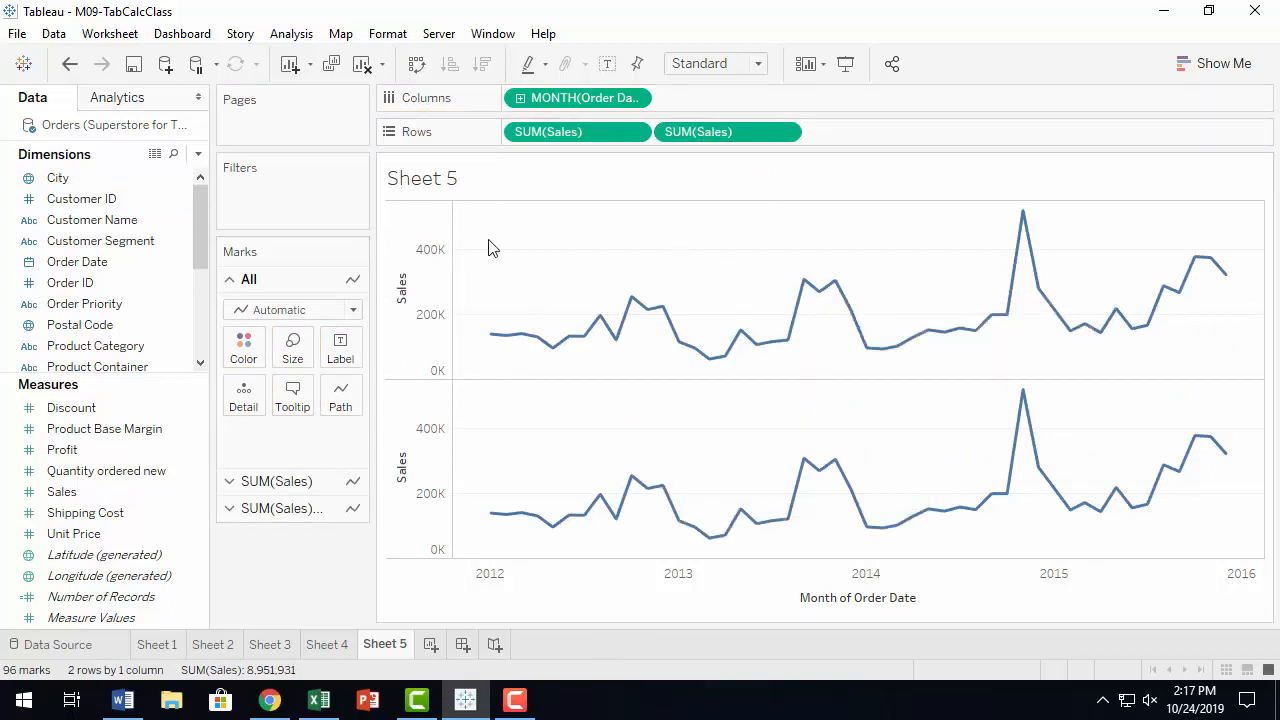
Apply a Moving Average quick table calculation to the second Sales measure.
mouse_move(543, 360)
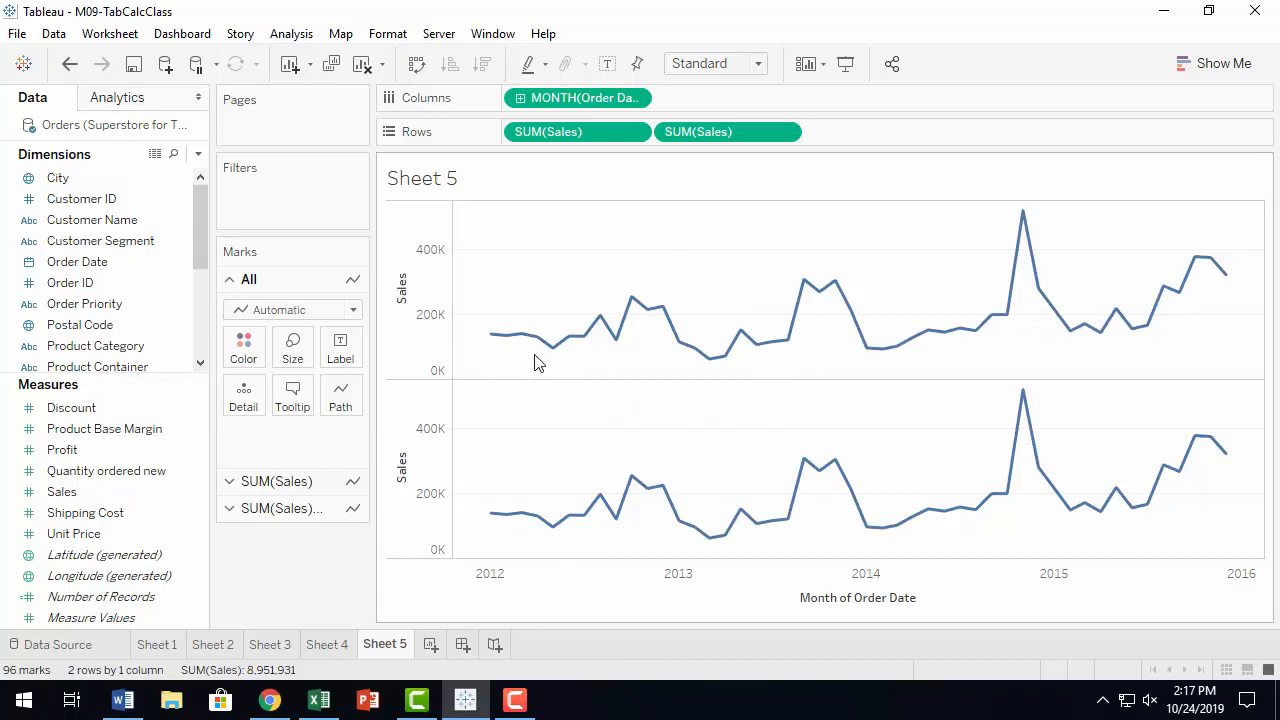
click(785, 133)
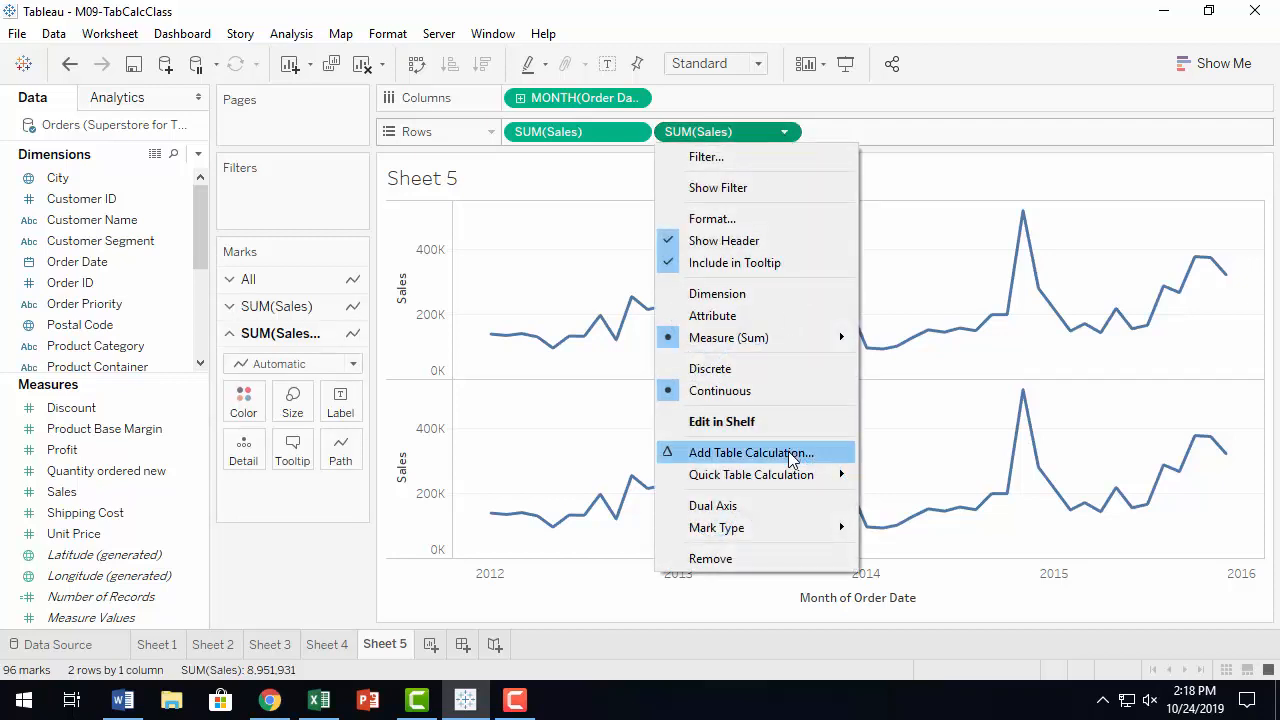
mouse_move(786, 482)
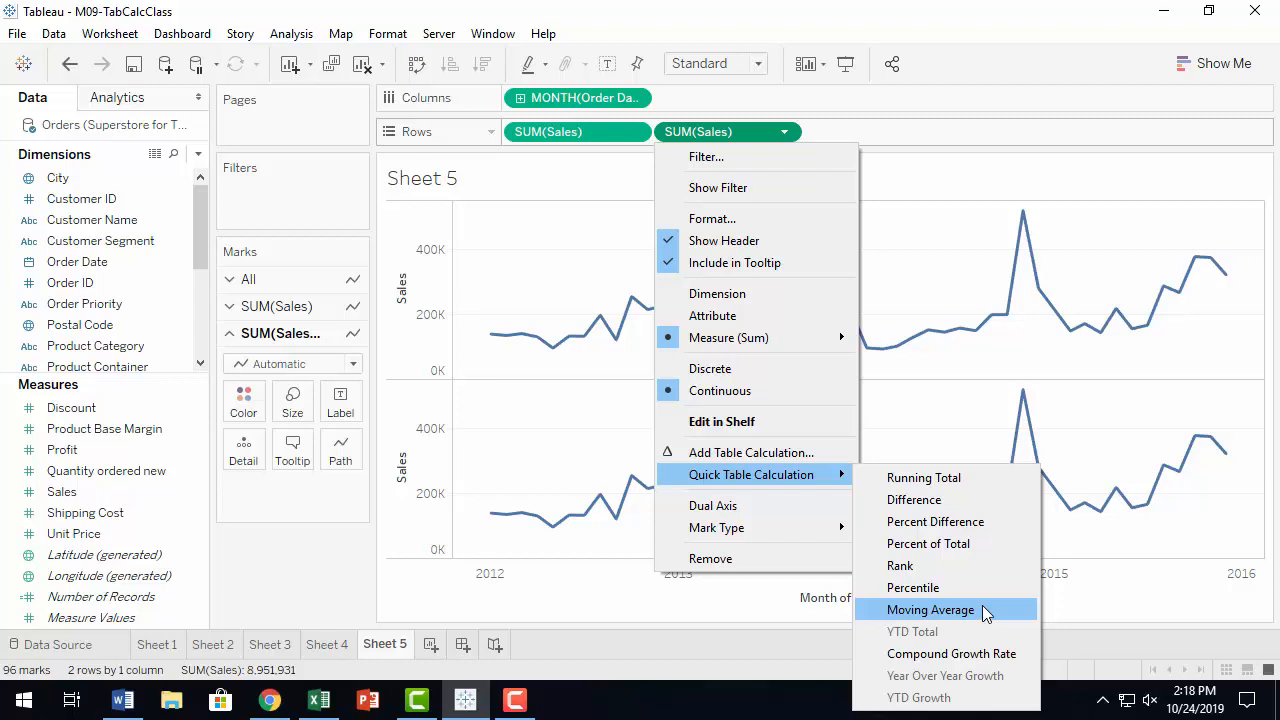
click(985, 613)
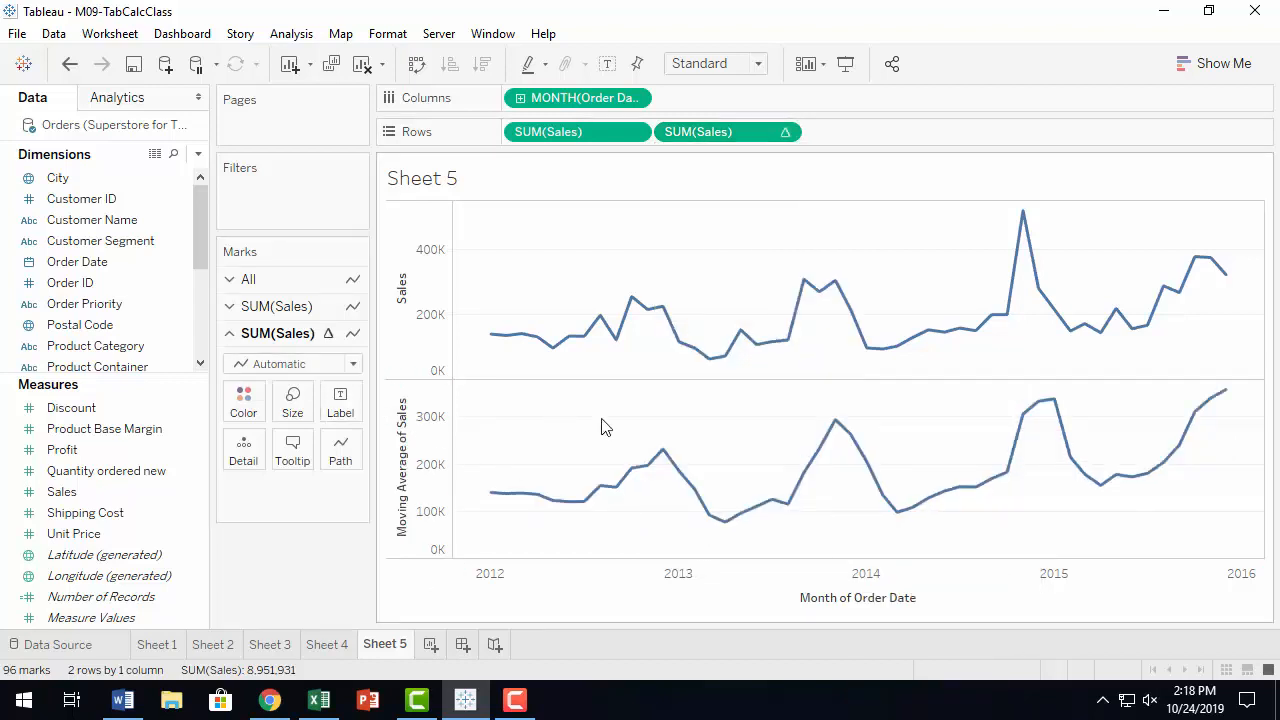
Open the moving average's table calculation editor and compare Compute Using Cell with Table (across).
mouse_move(693, 500)
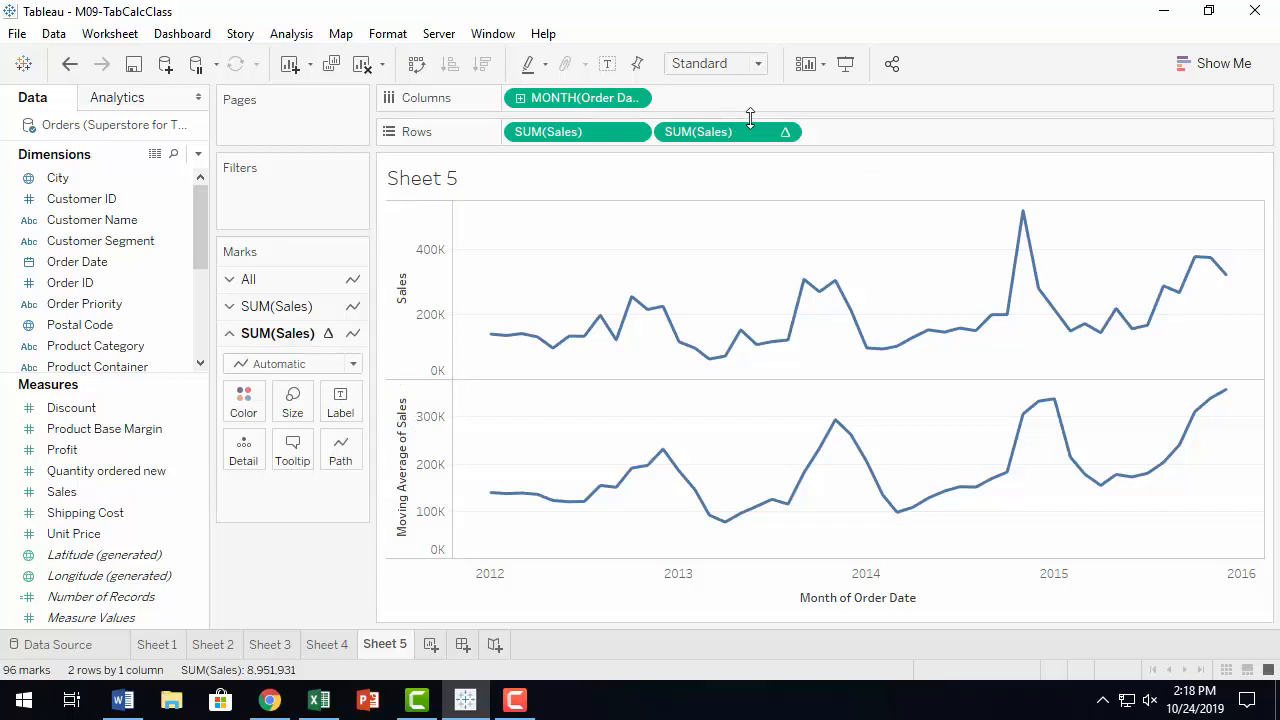
click(785, 132)
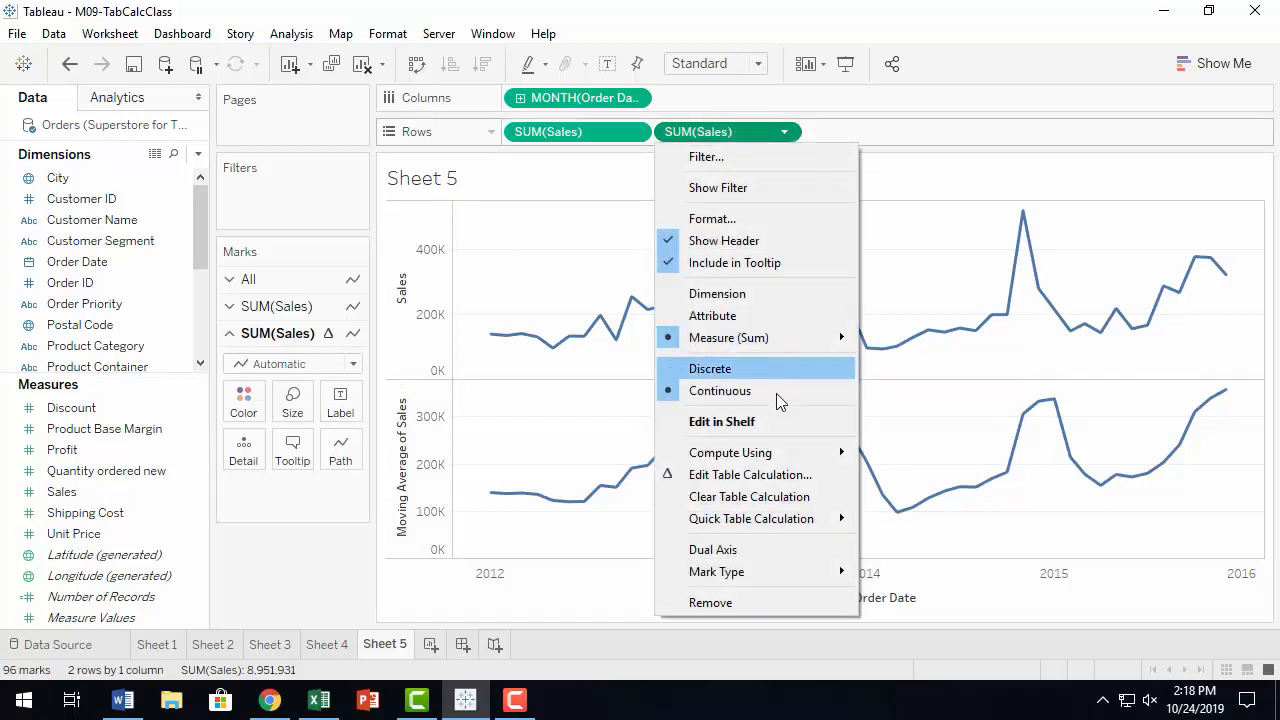
click(756, 476)
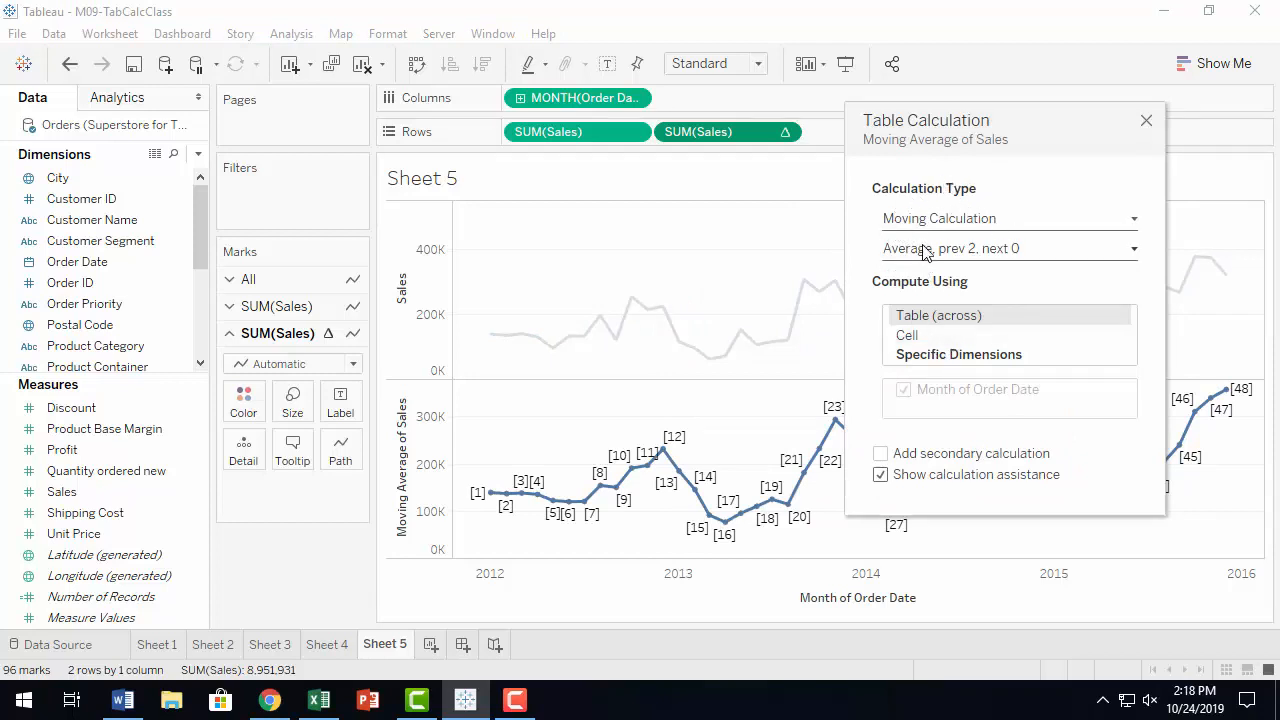
click(909, 335)
mouse_move(598, 540)
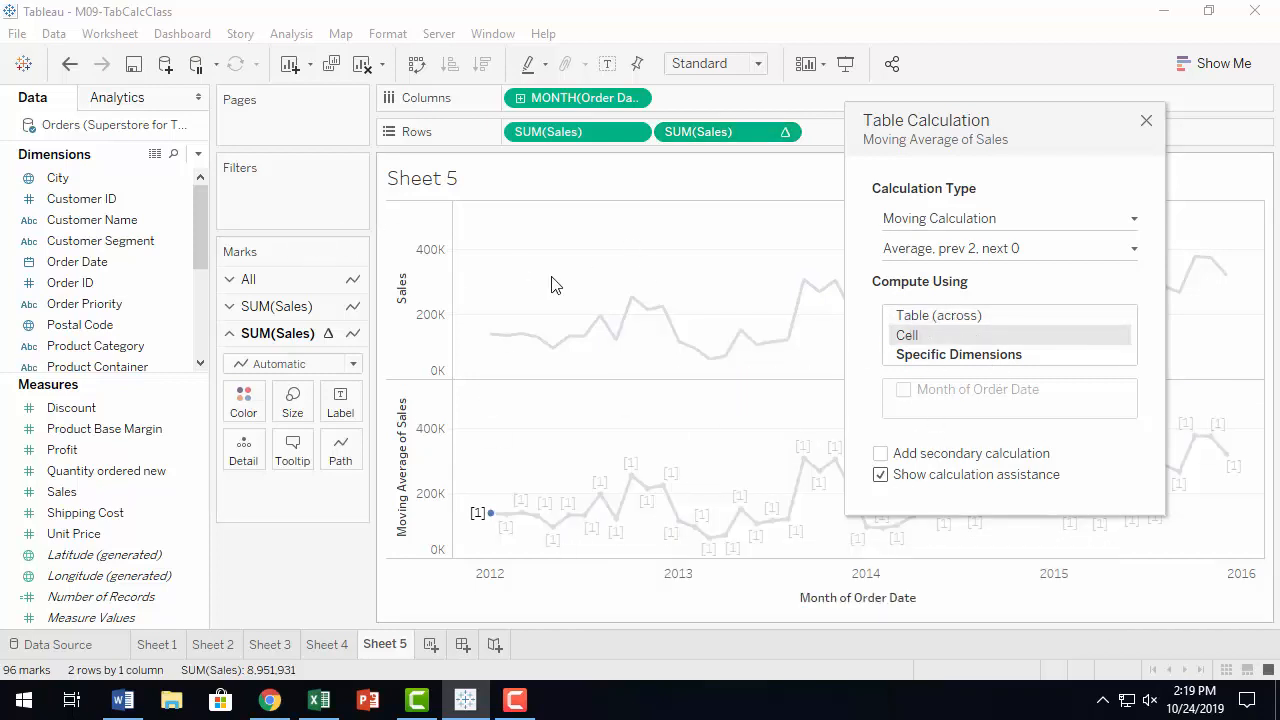
click(991, 316)
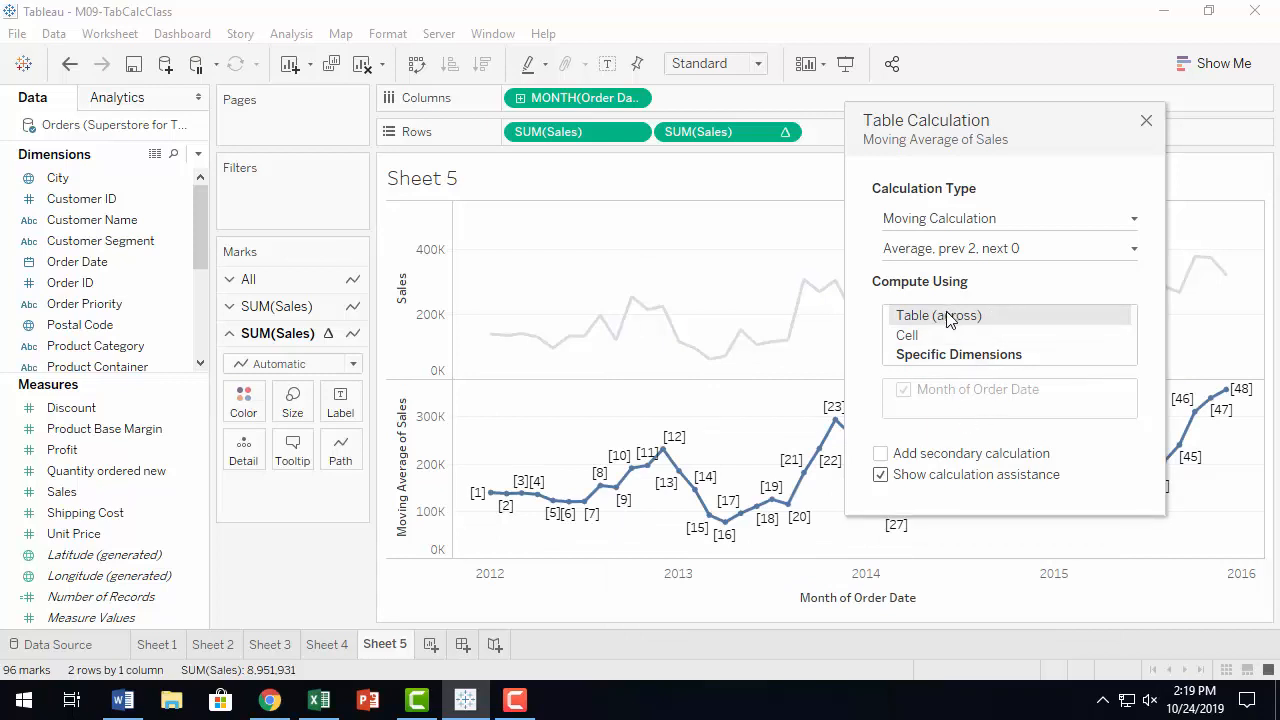
Set the moving average to use 4 previous values.
click(1018, 250)
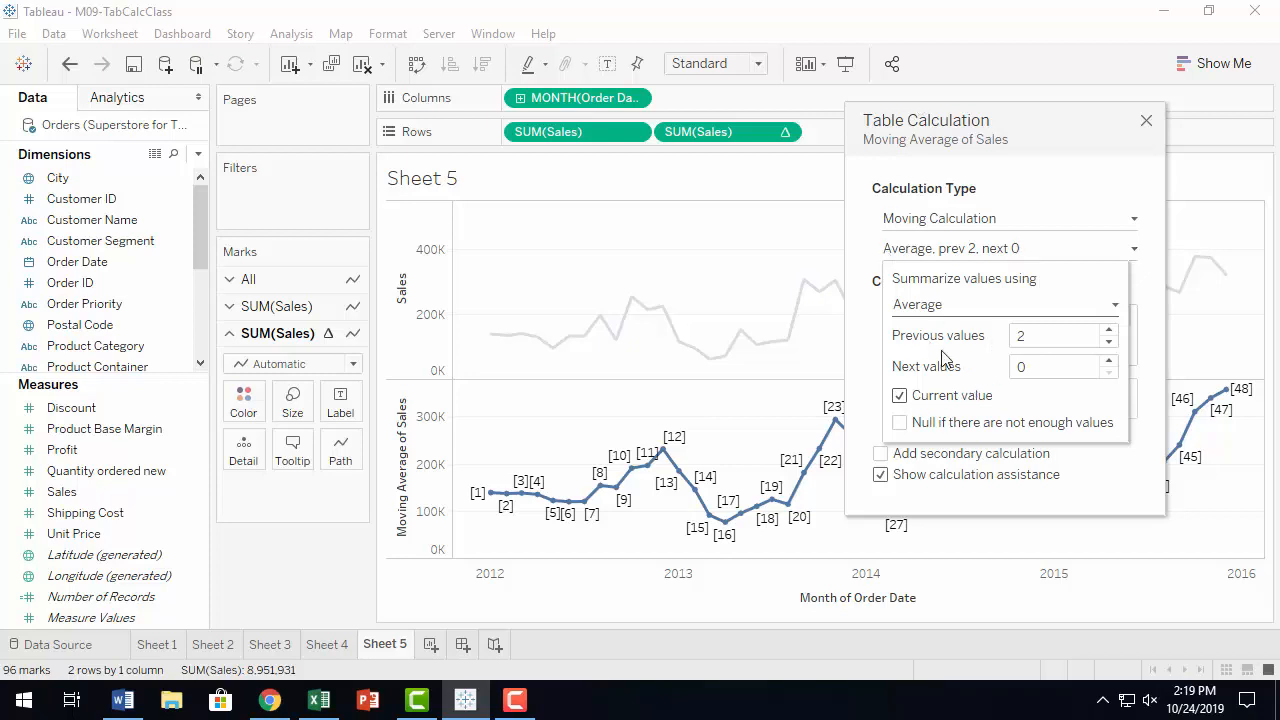
click(1110, 336)
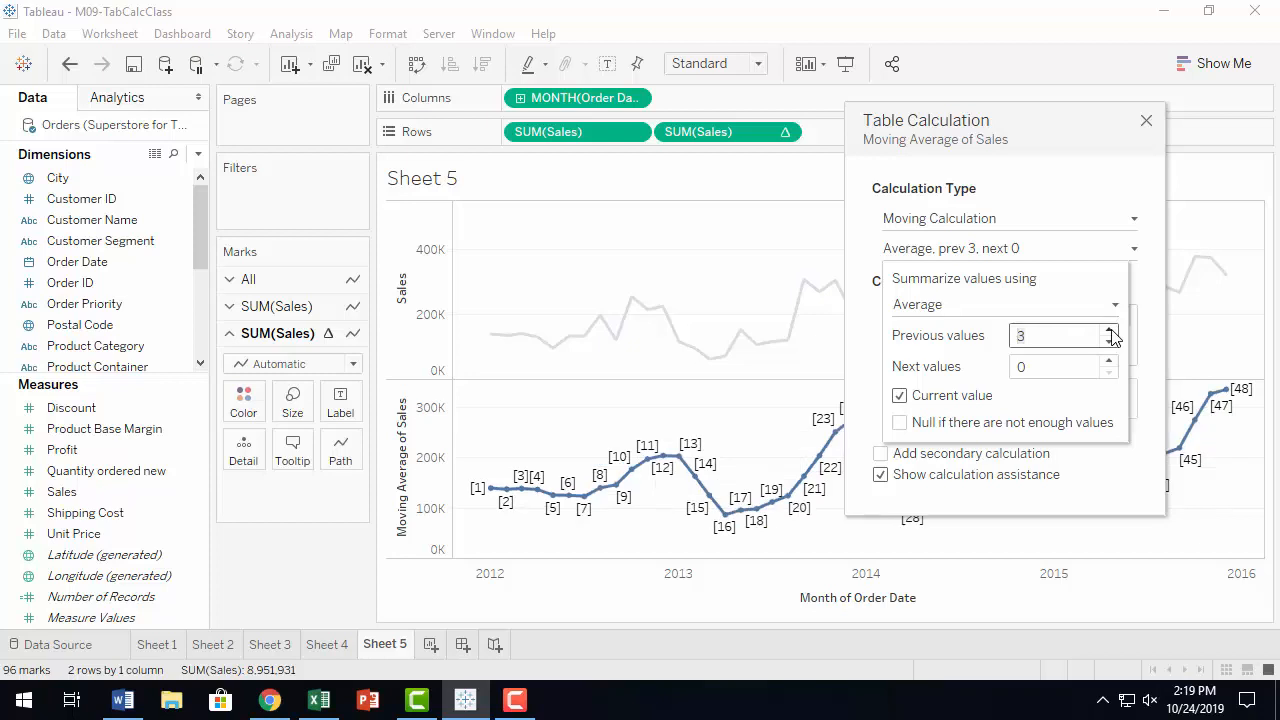
click(1110, 334)
click(1110, 334)
click(1110, 334)
click(1110, 334)
click(1110, 334)
click(1110, 334)
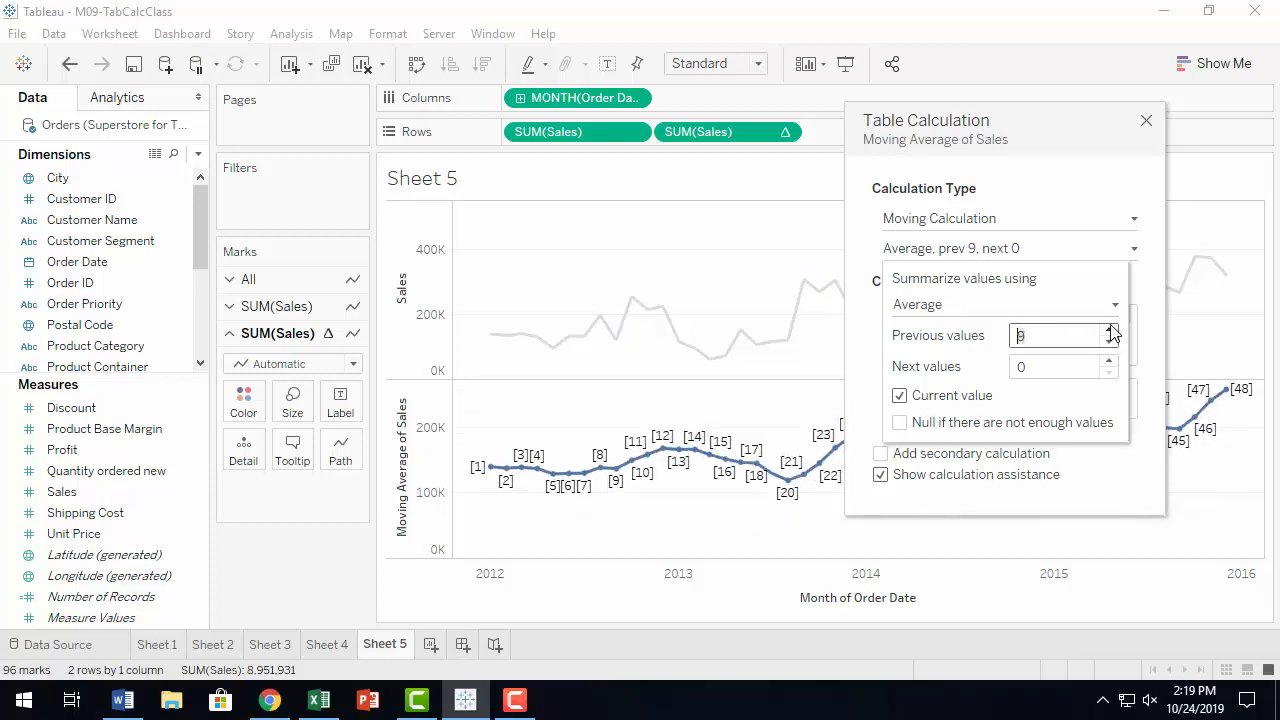
click(1110, 333)
click(1110, 333)
click(1110, 333)
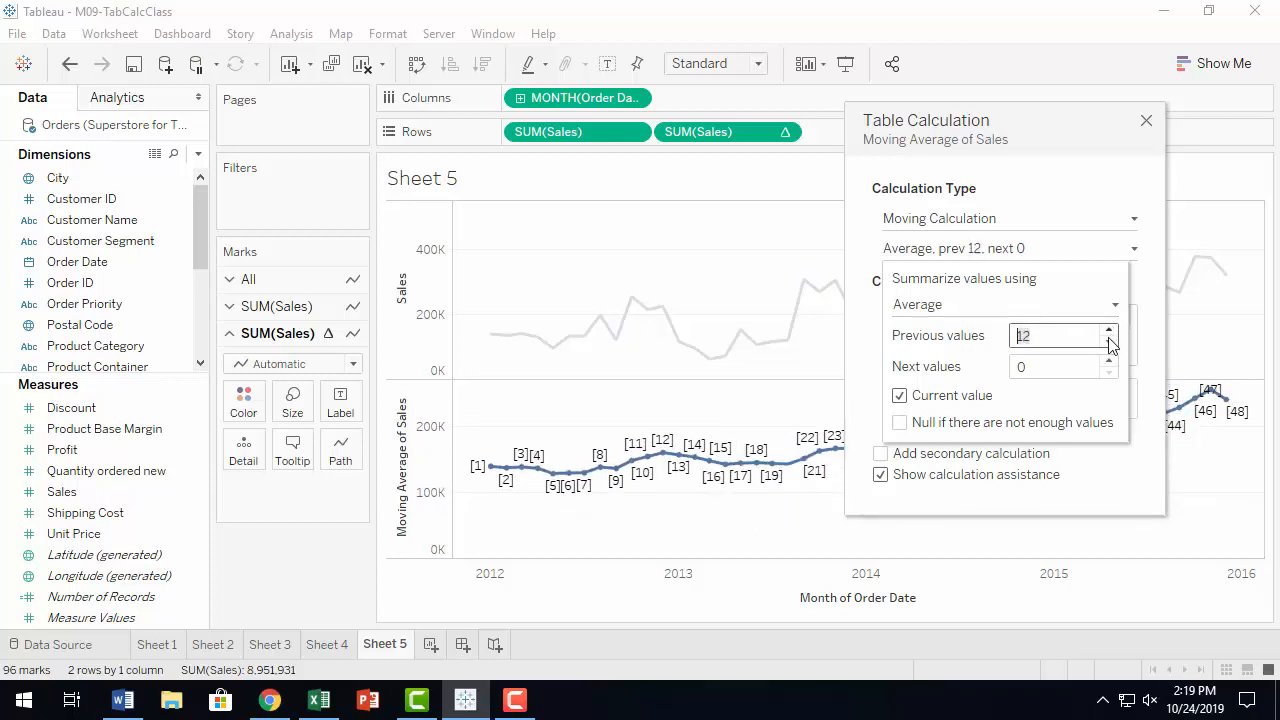
click(1110, 342)
click(1110, 342)
click(1110, 342)
click(1110, 342)
click(1110, 342)
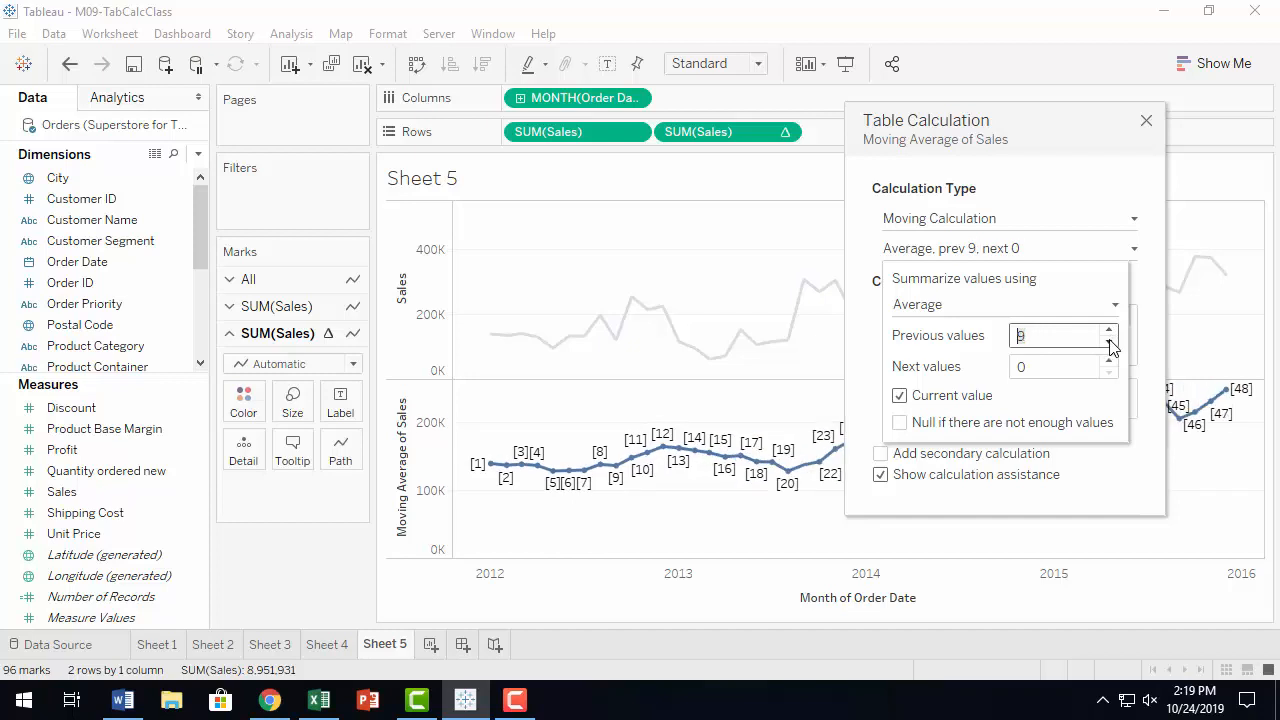
click(1110, 342)
click(1110, 342)
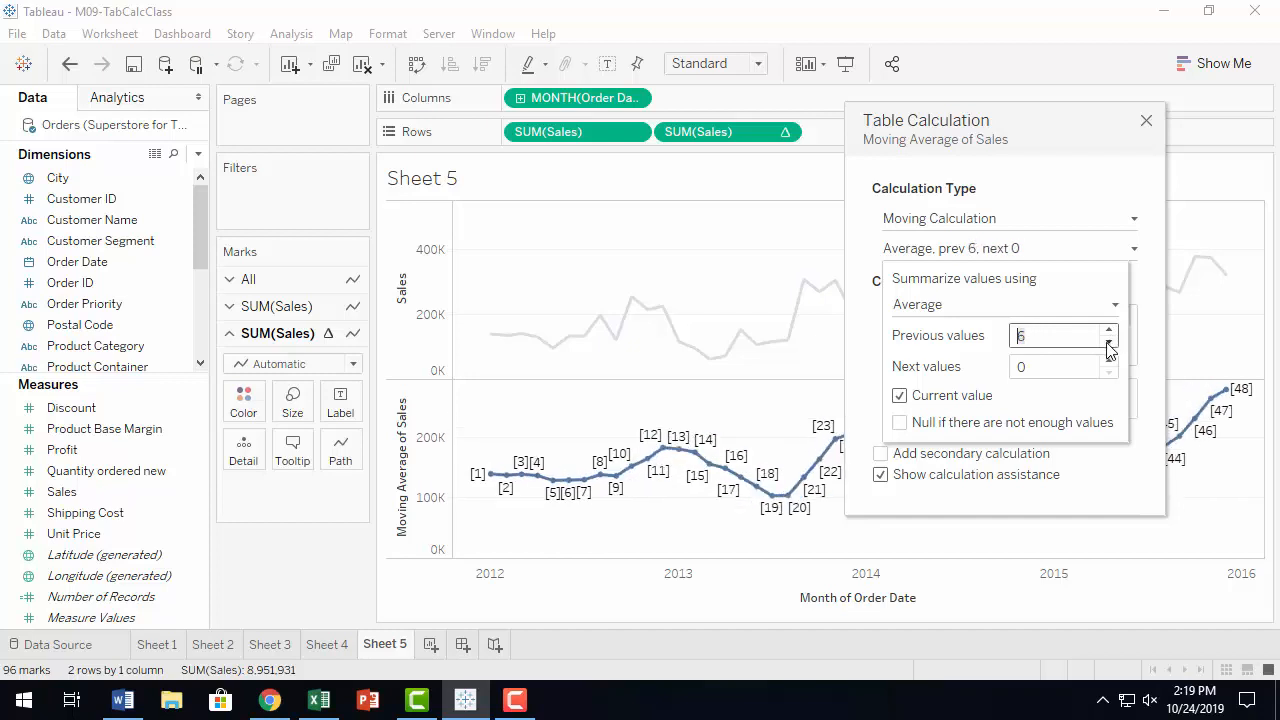
click(1110, 342)
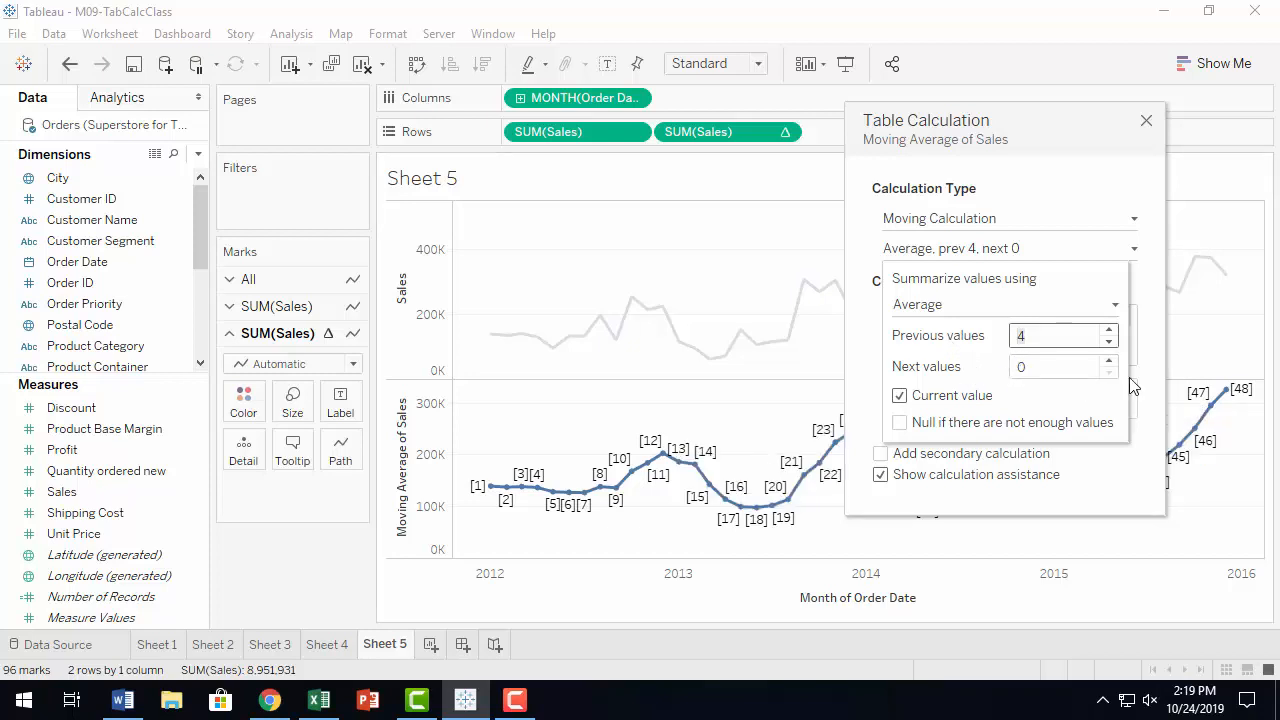
Experiment with the moving average window by changing both the previous and next value counts.
click(1109, 361)
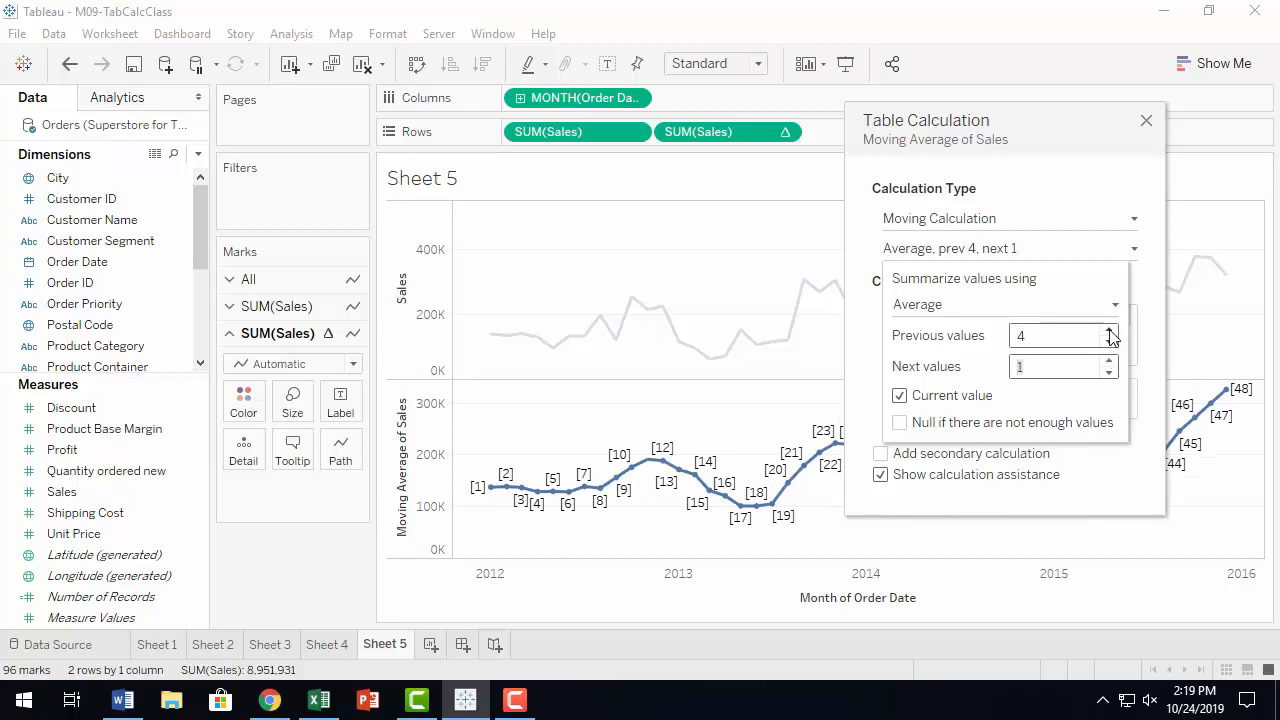
click(1109, 341)
click(1109, 341)
click(1109, 341)
click(1109, 341)
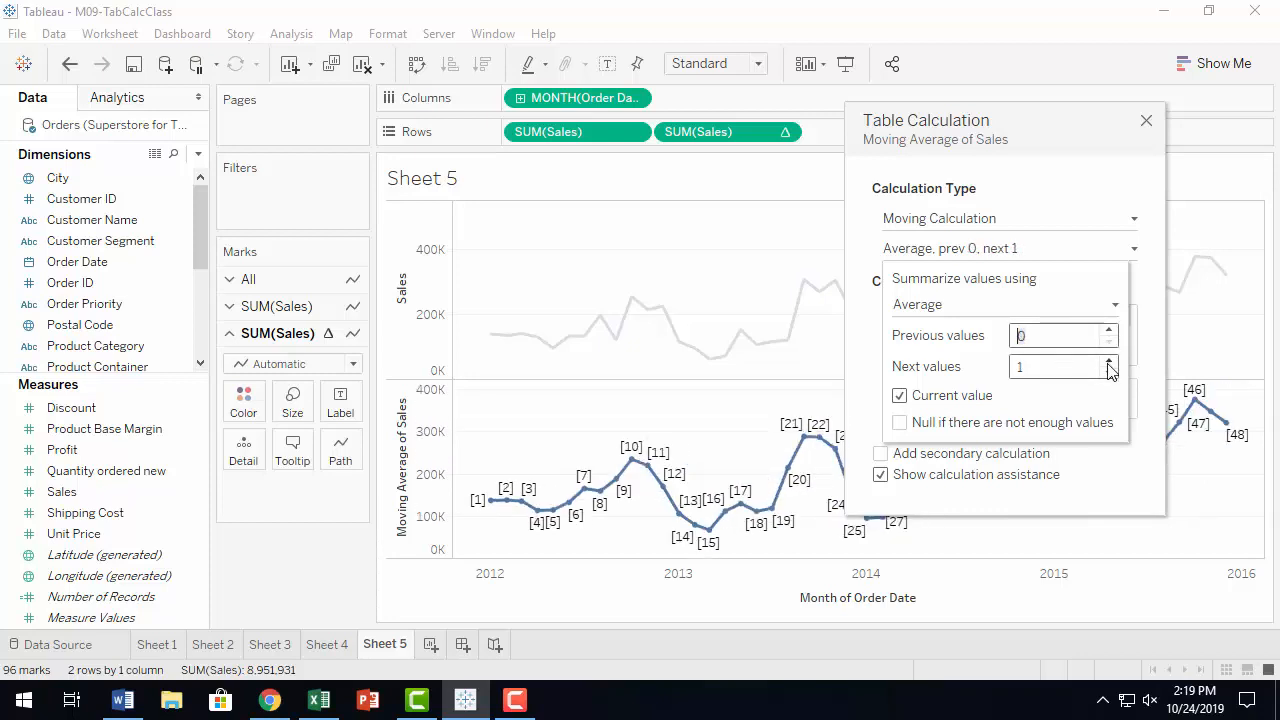
click(1109, 363)
click(1109, 363)
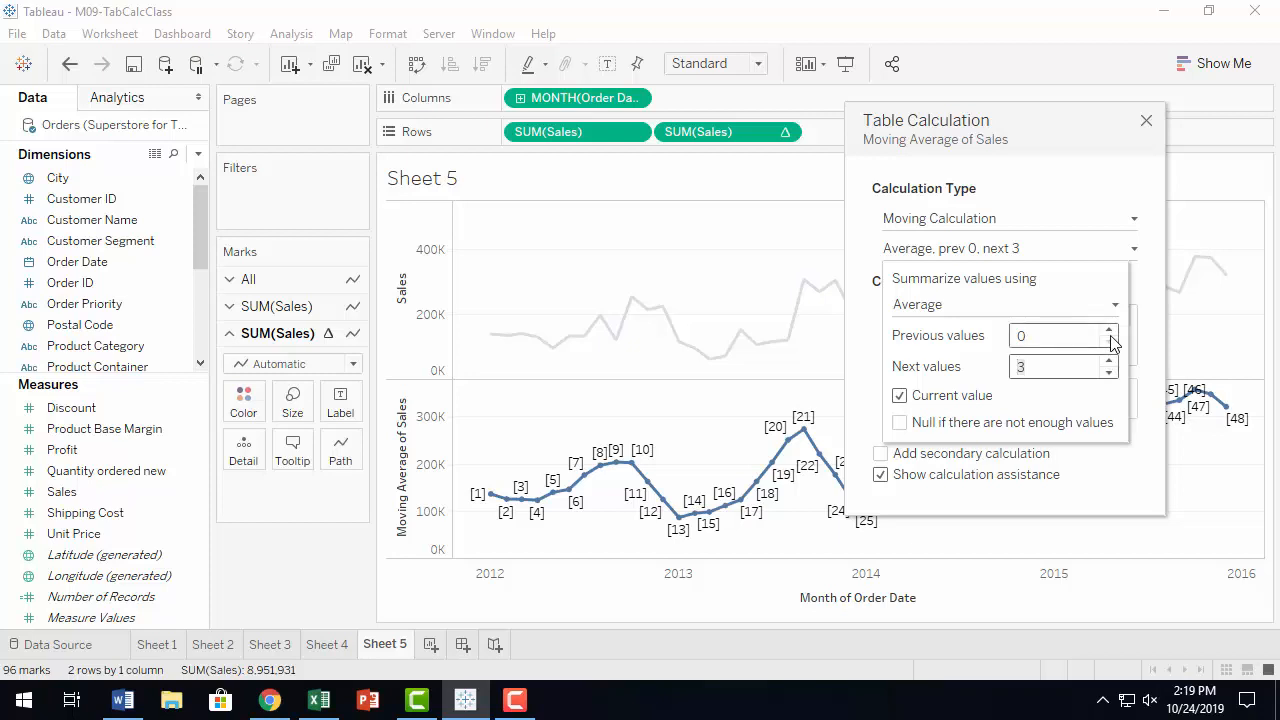
click(1110, 331)
click(1110, 331)
click(1110, 331)
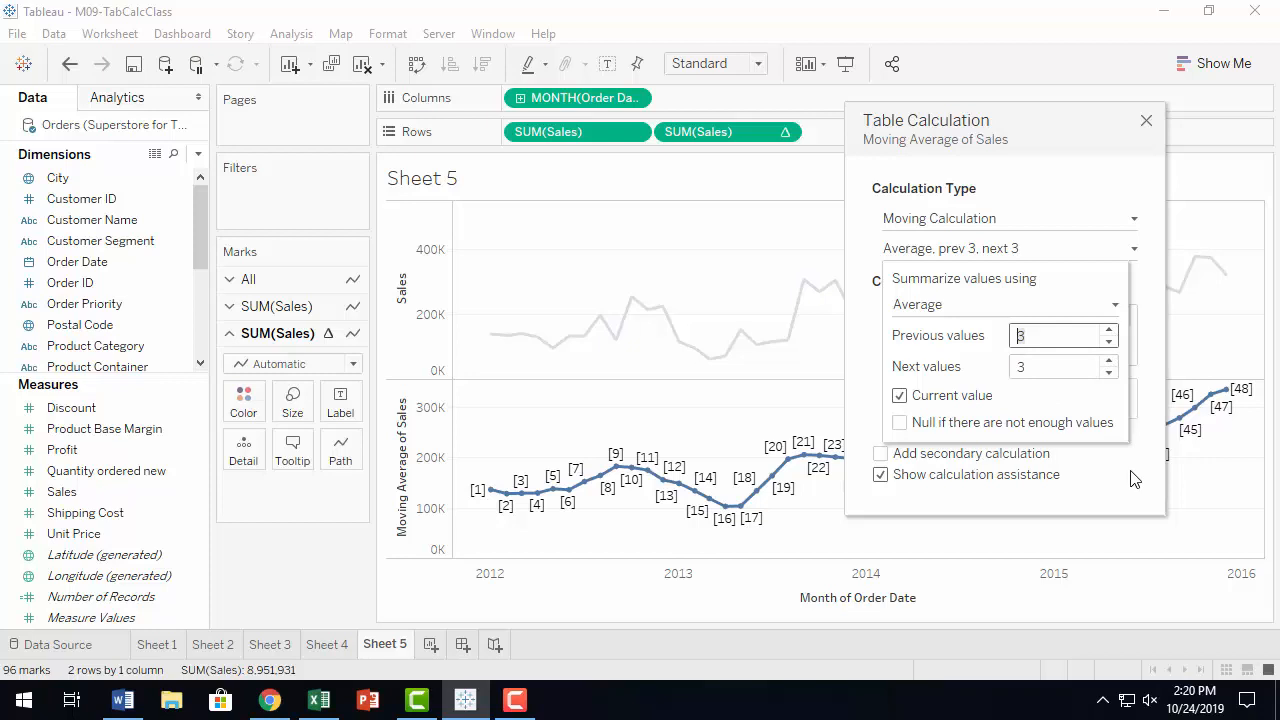
click(1108, 331)
Set next values to 0 and close the table calculation editor.
double_click(1065, 367)
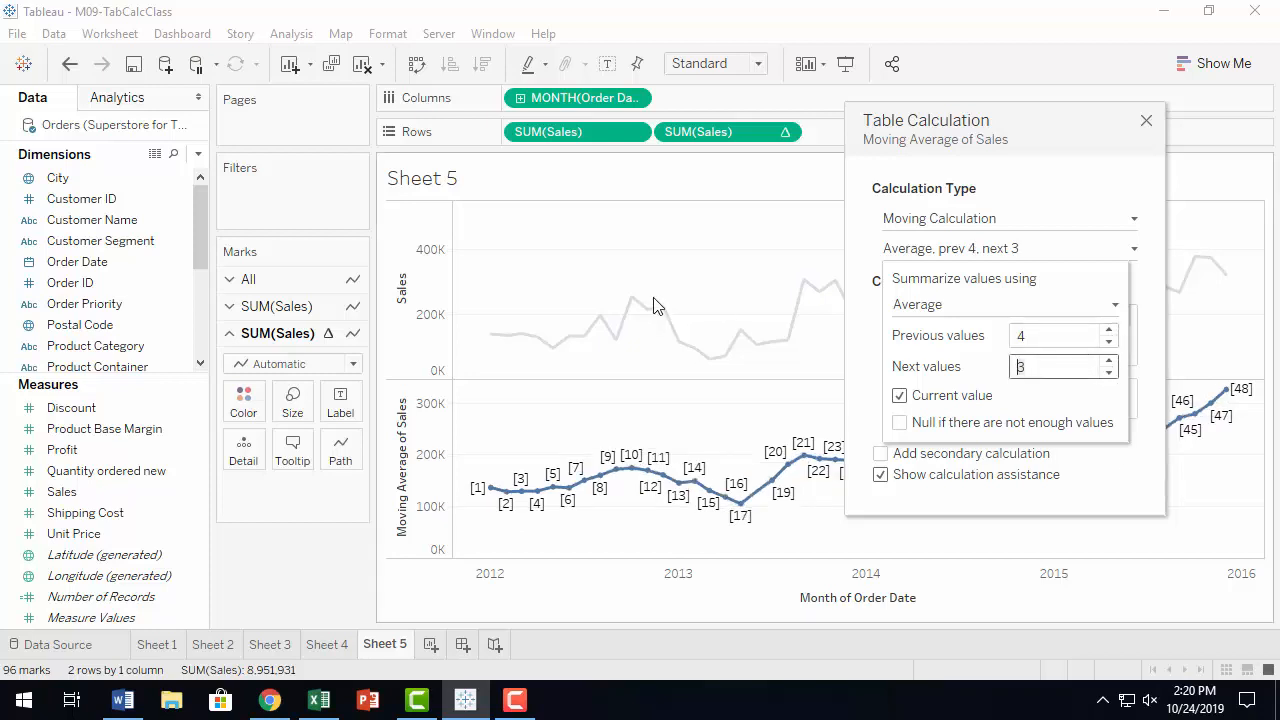
text(0)
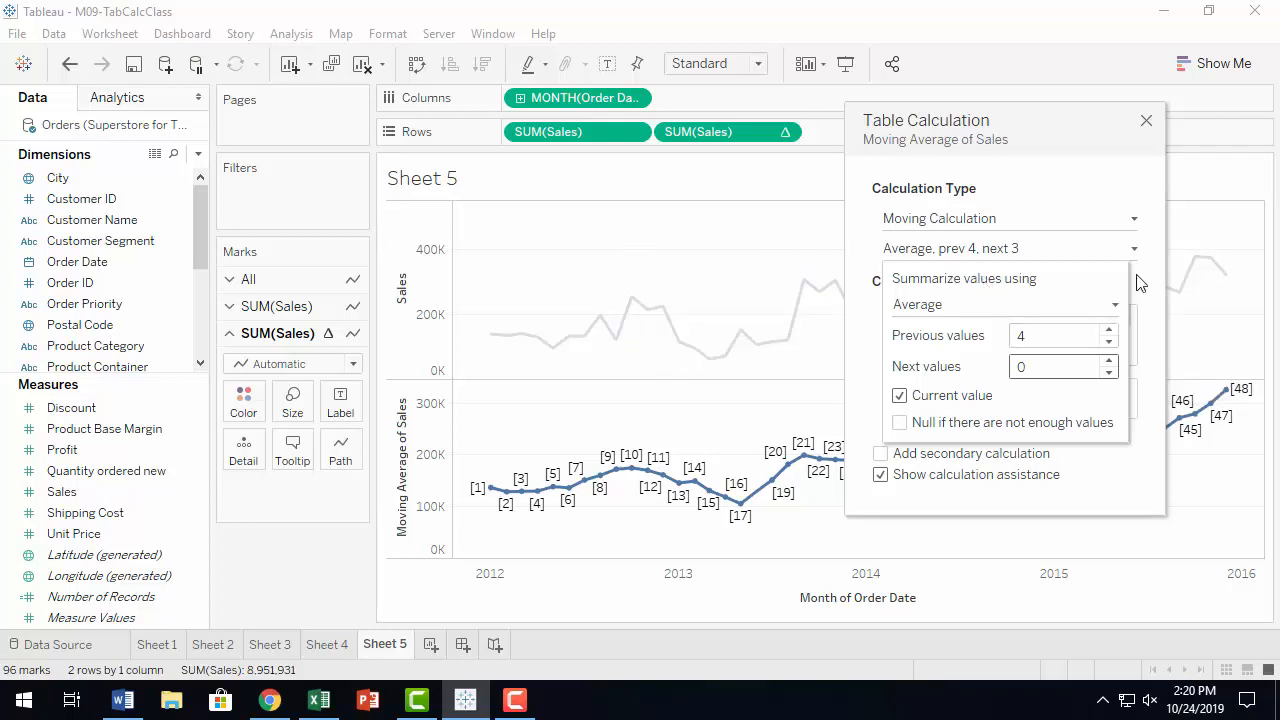
click(1026, 367)
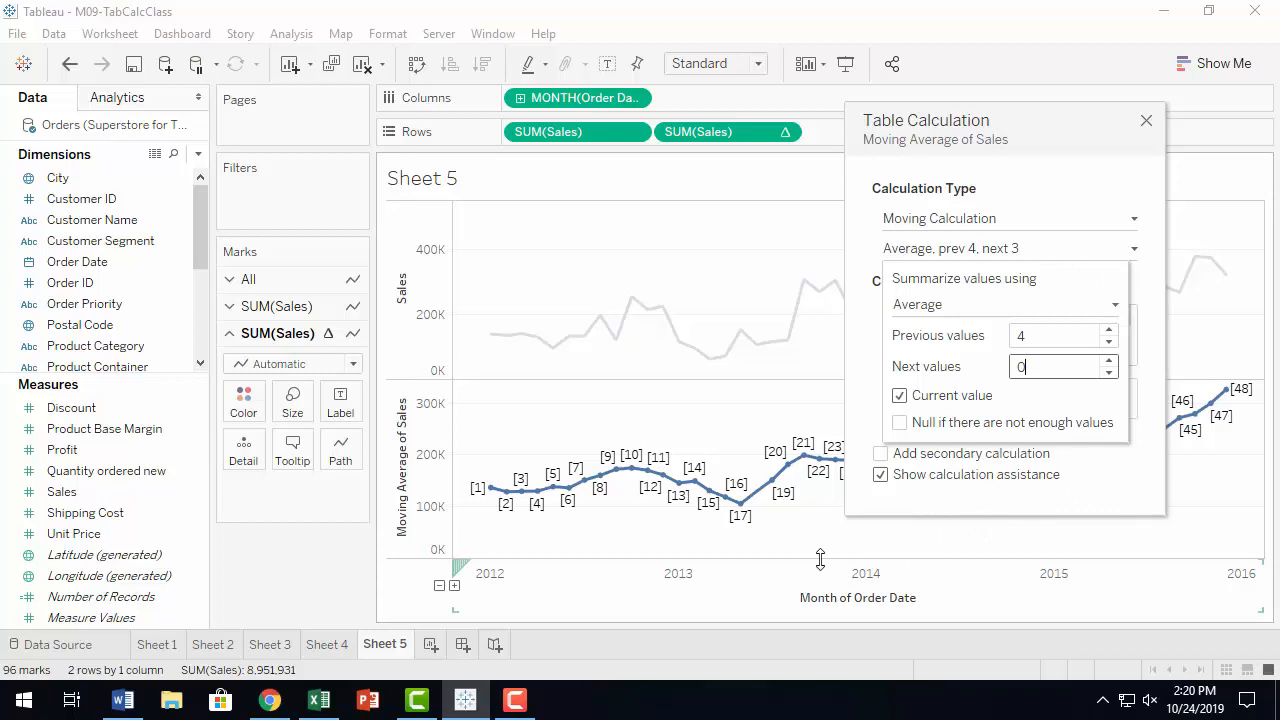
click(1147, 122)
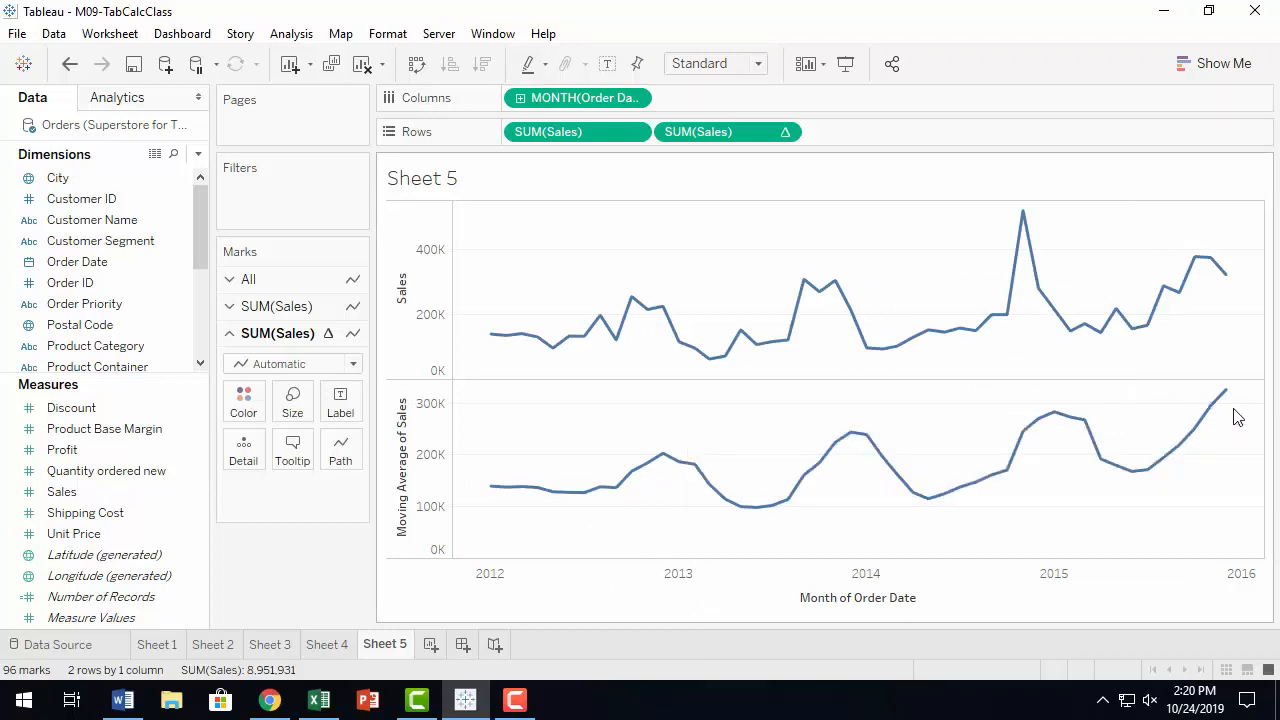
Combine the sales and moving-average rows into a dual-axis chart.
mouse_move(801, 324)
mouse_move(741, 341)
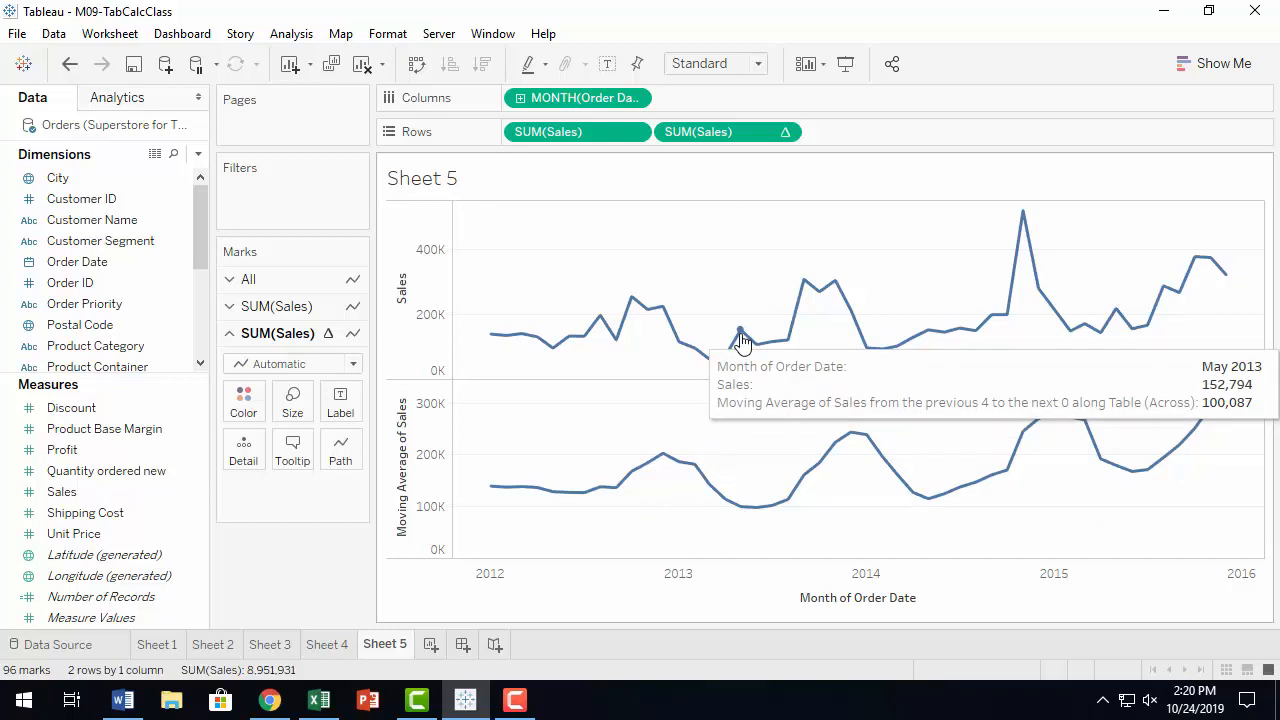
click(786, 134)
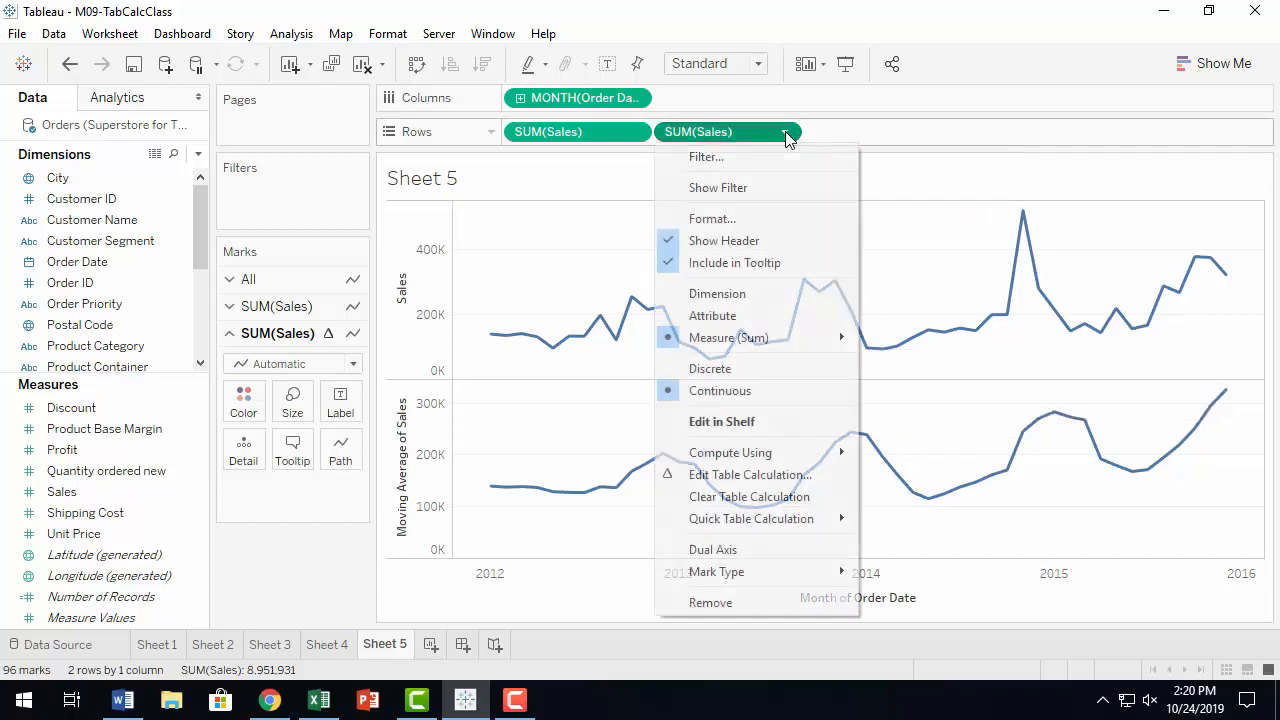
click(766, 558)
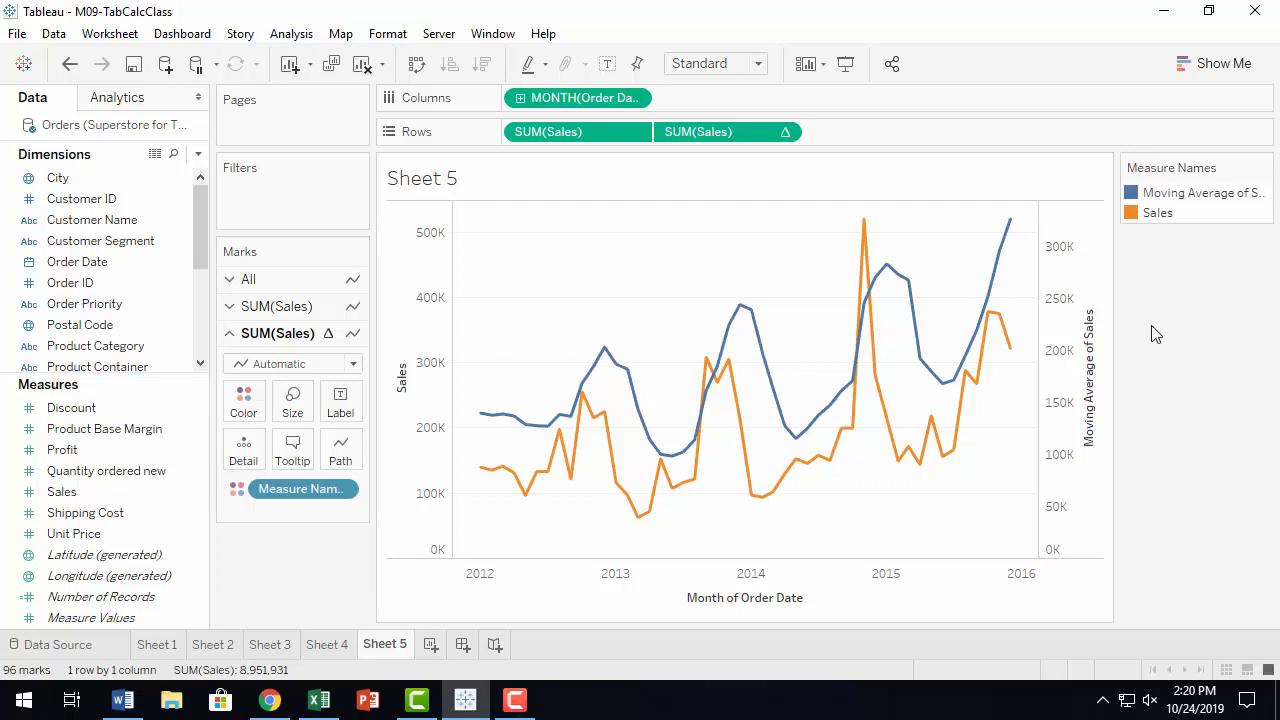
Synchronize the secondary moving-average axis with the primary sales axis.
right_click(1065, 310)
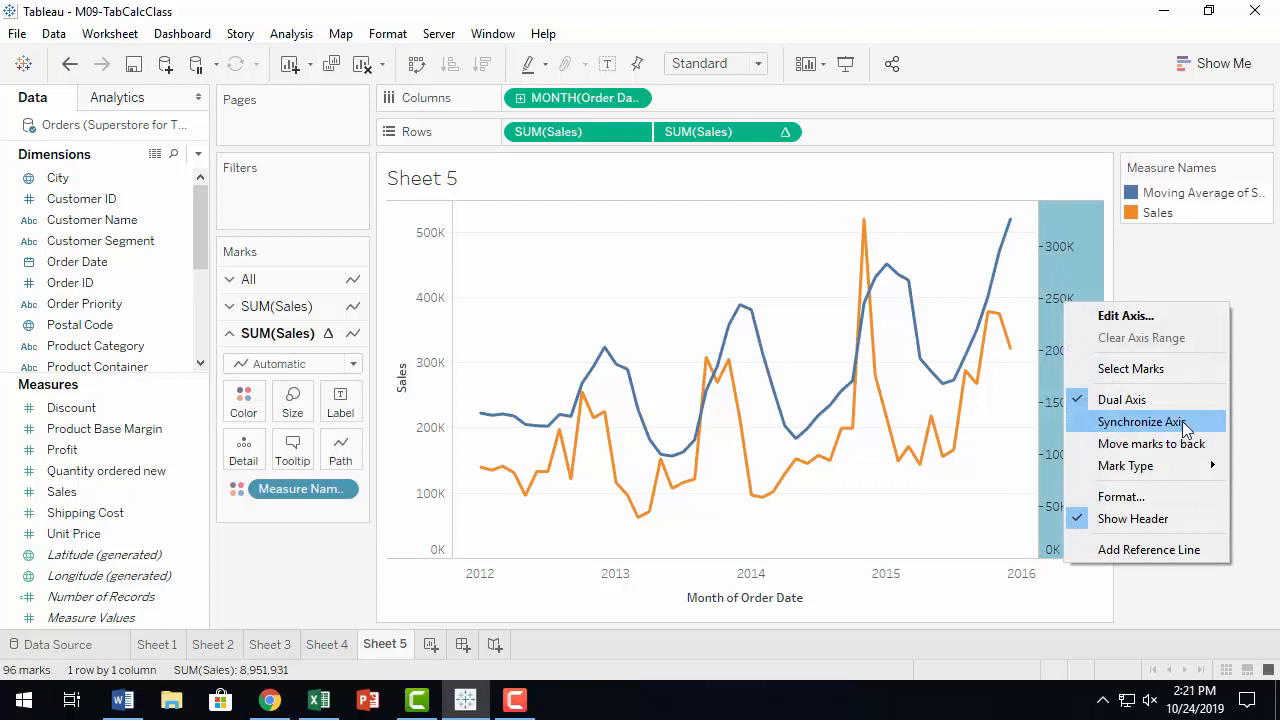
click(1185, 425)
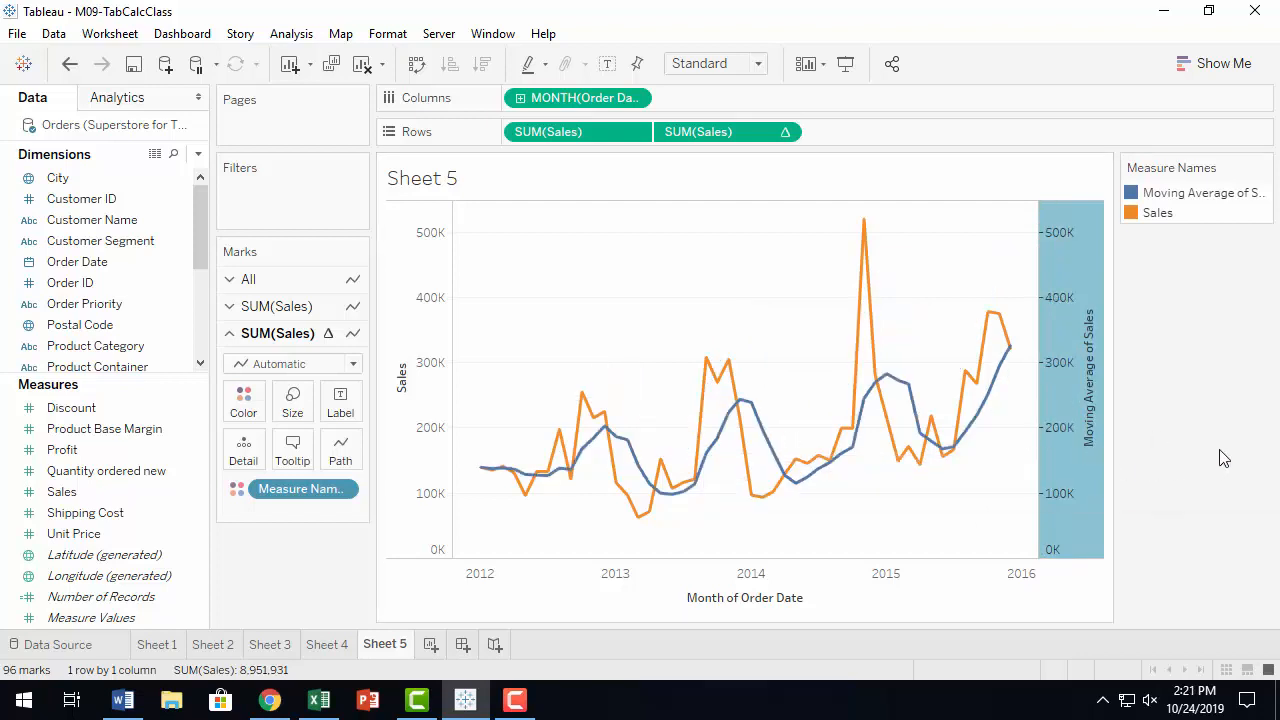
Move the Measure Names color legend beneath the Marks card.
click(1219, 450)
drag(1190, 172, 291, 563)
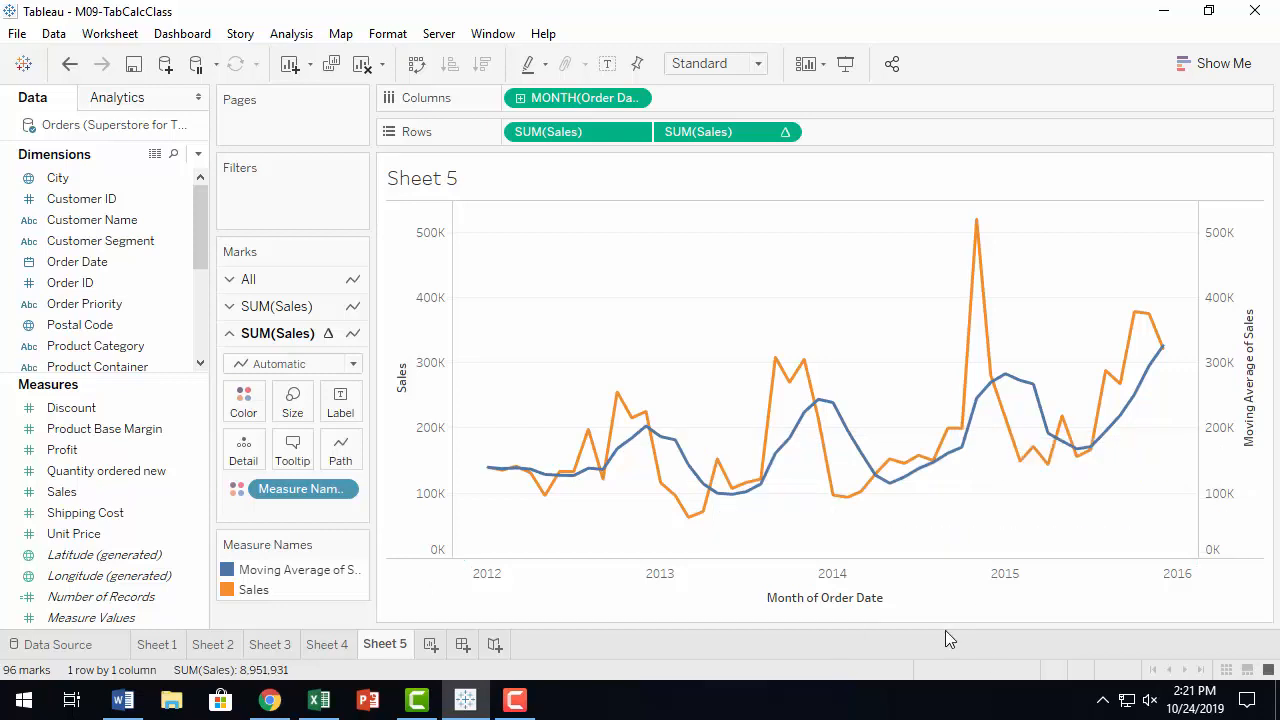
Open the table calculation editor for the moving average and examine its summarize-values options.
click(785, 136)
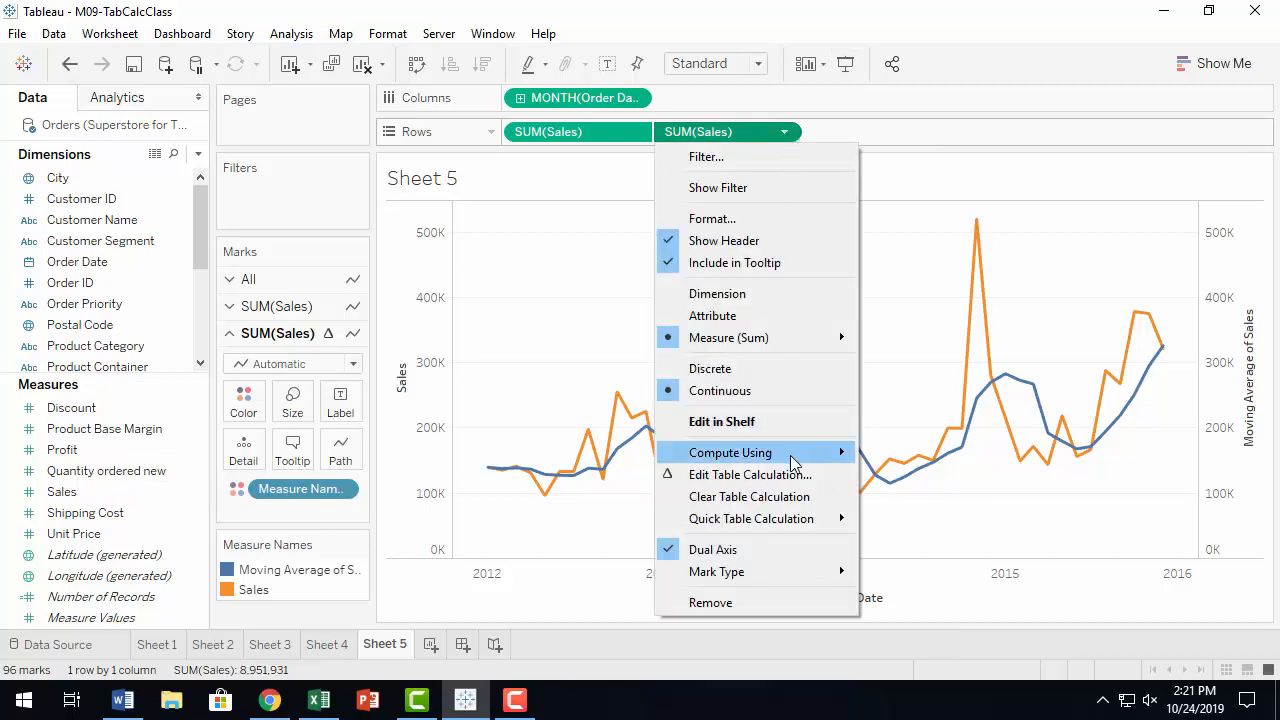
click(792, 476)
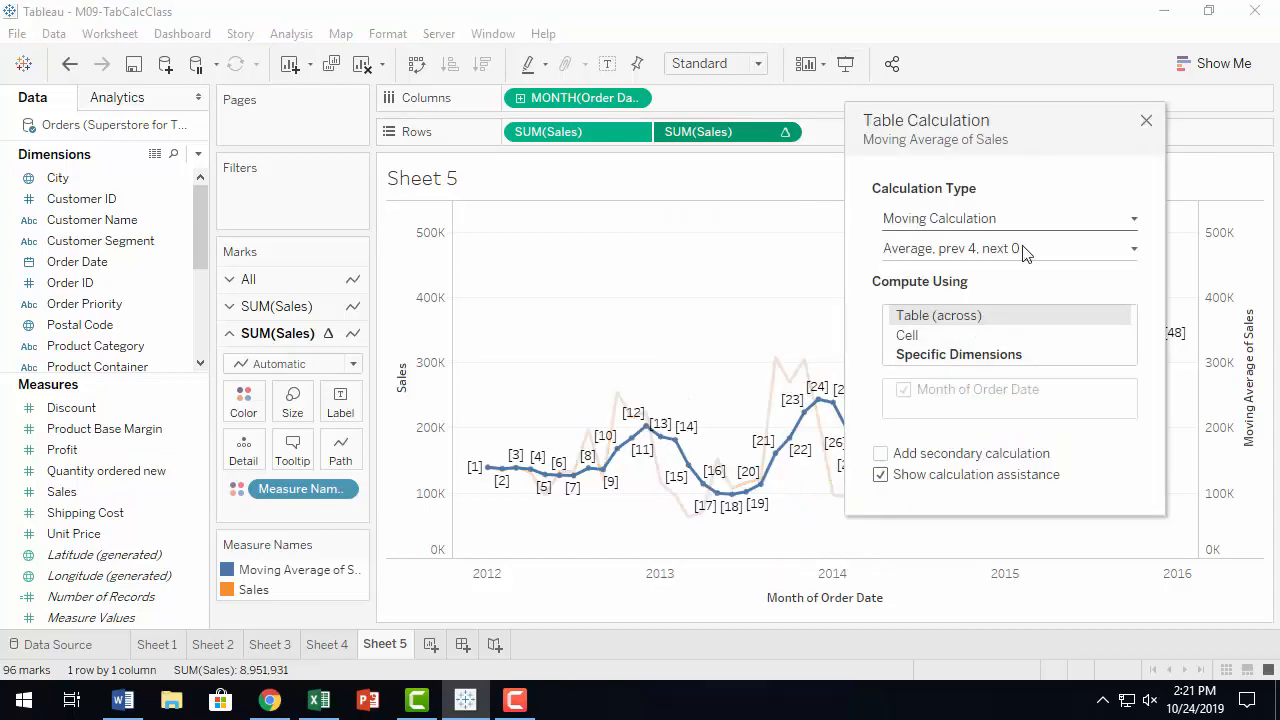
drag(1037, 114, 674, 76)
click(761, 216)
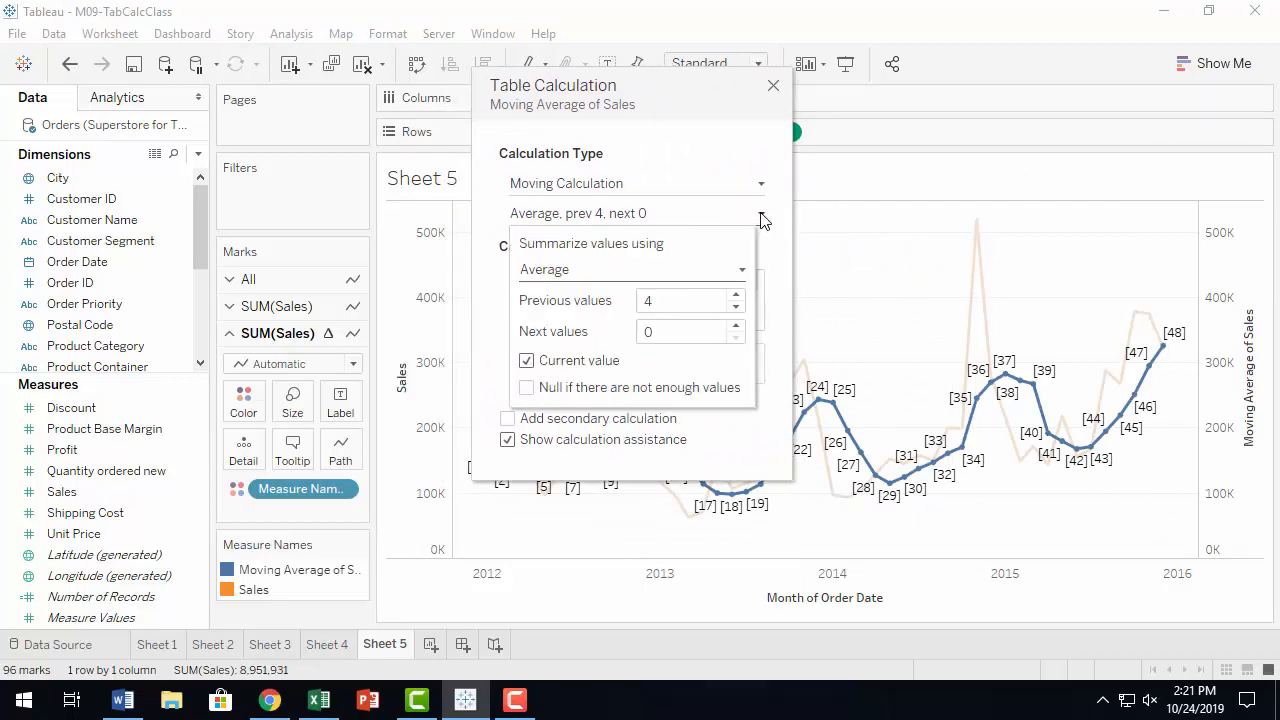
click(742, 275)
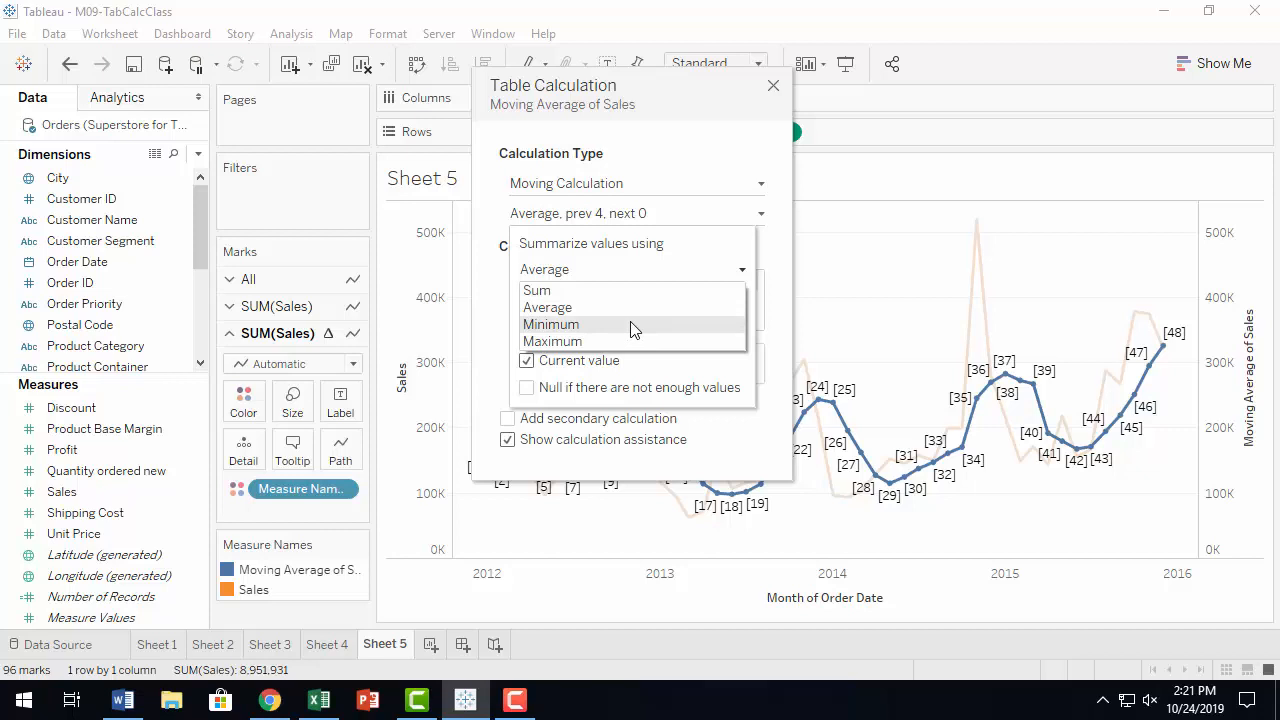
click(777, 250)
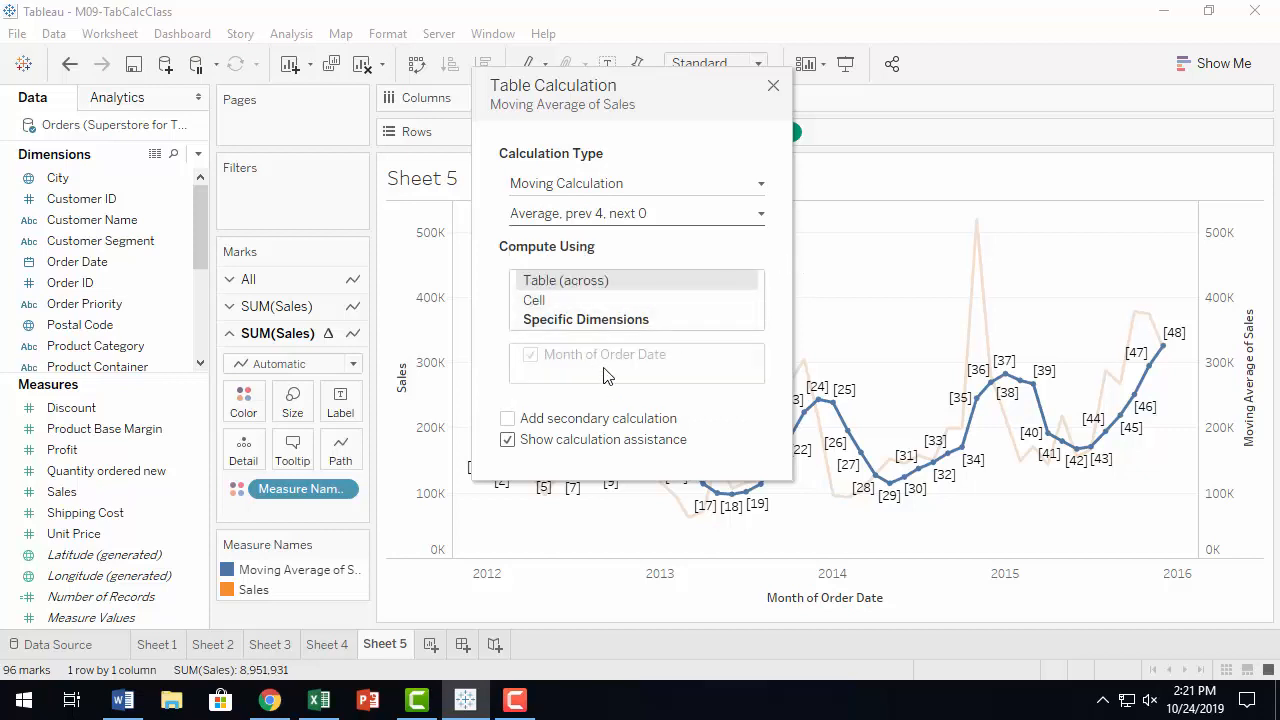
click(762, 214)
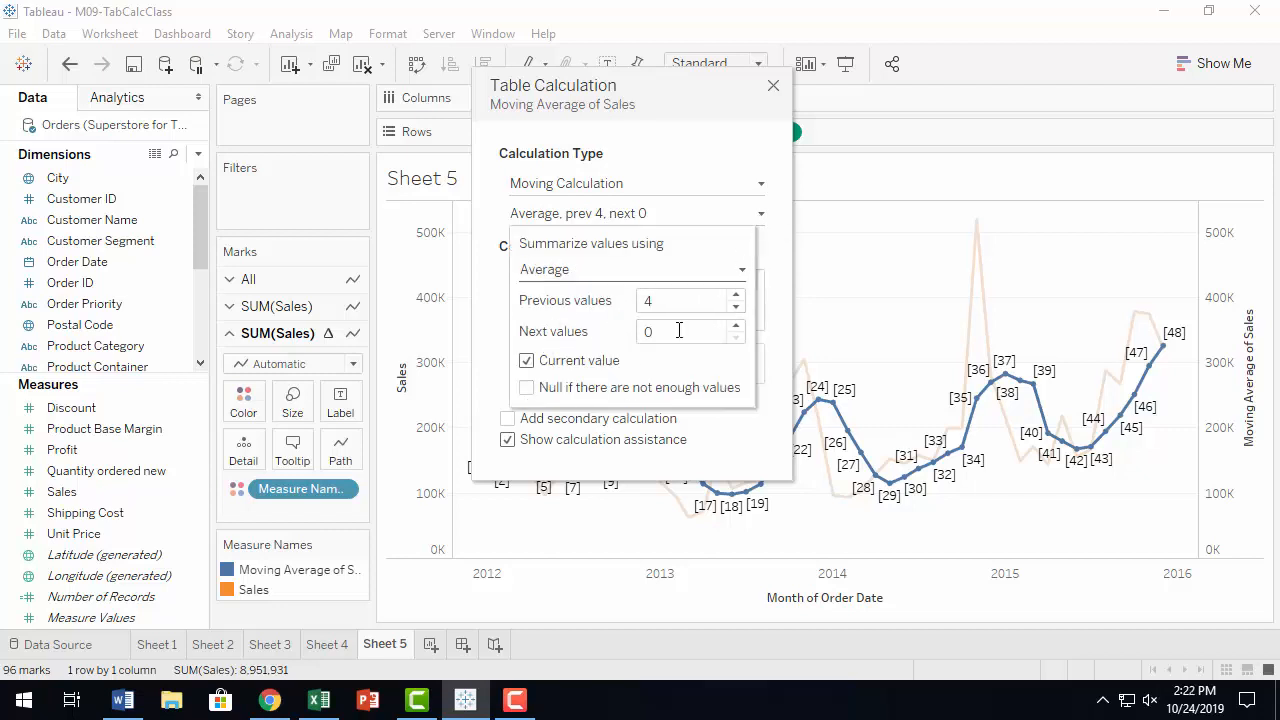